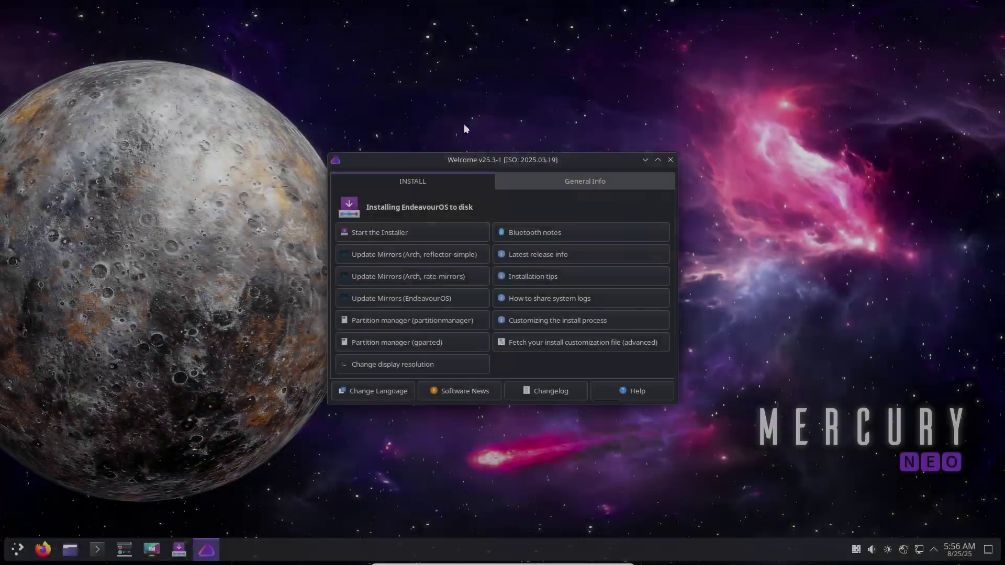
- Start the EndeavourOS installer from the Welcome app's installation options
left_click(572, 183)
left_click(473, 186)
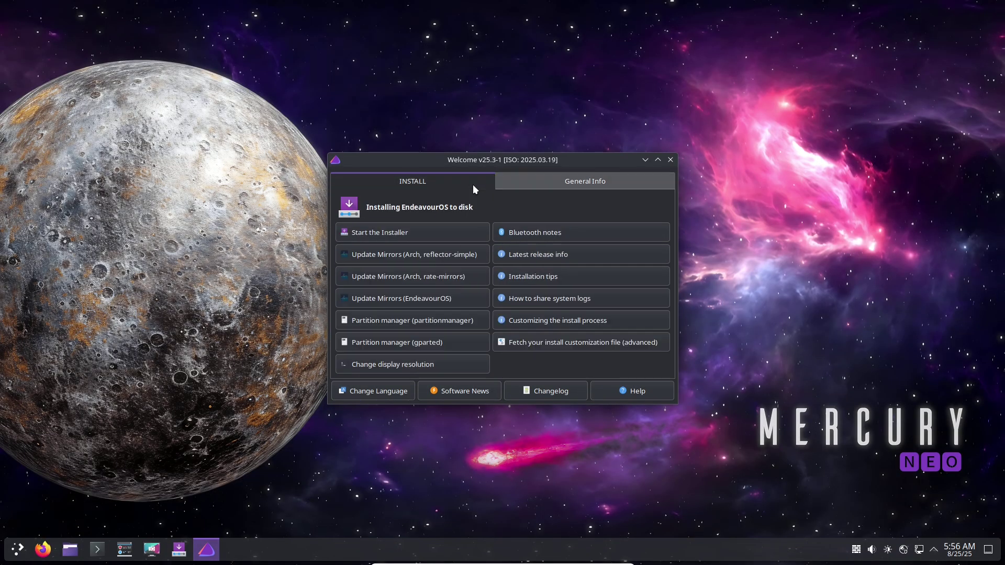
left_click(418, 230)
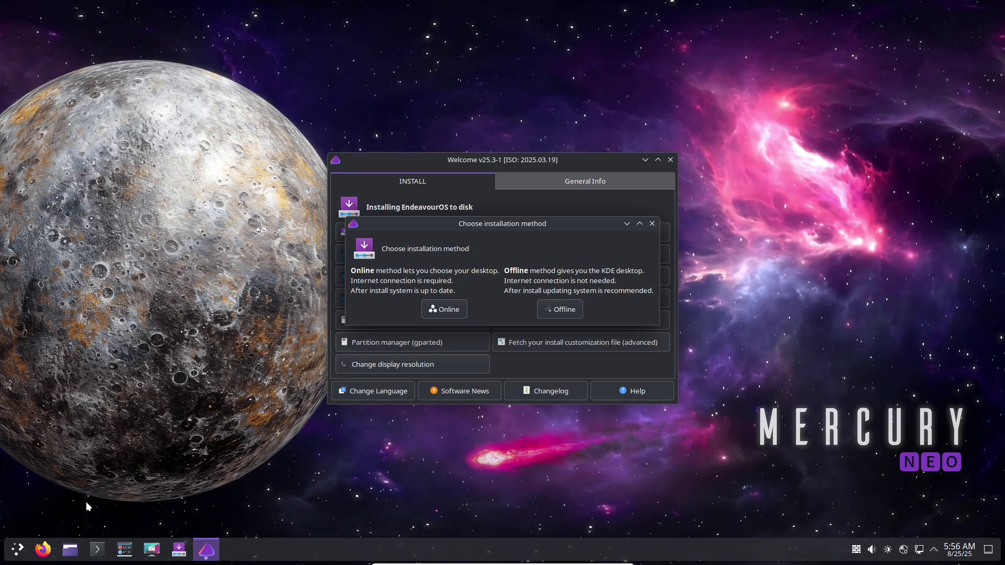
- Launch System Monitor by searching 'sys' in the application launcher
left_click(19, 549)
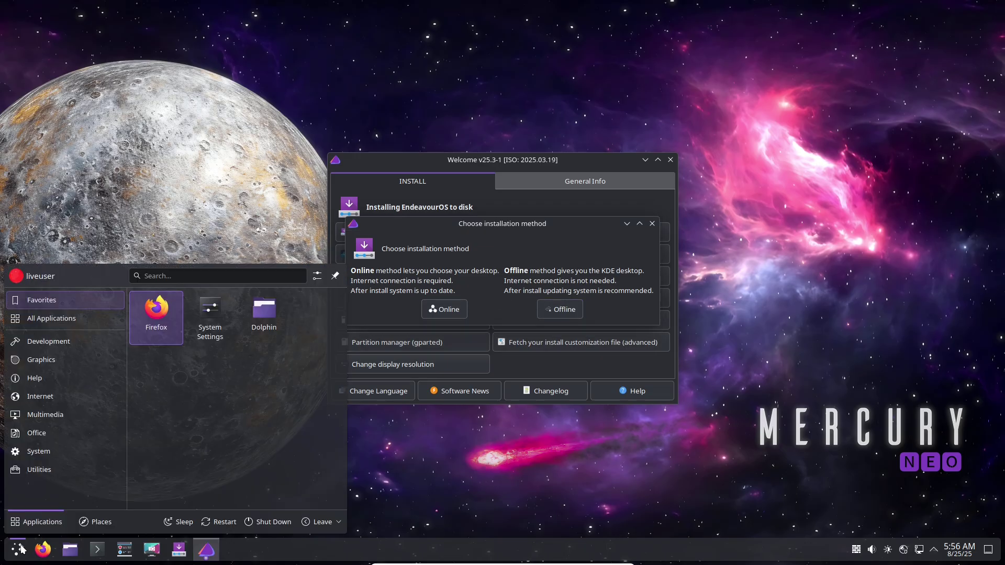
type("sys")
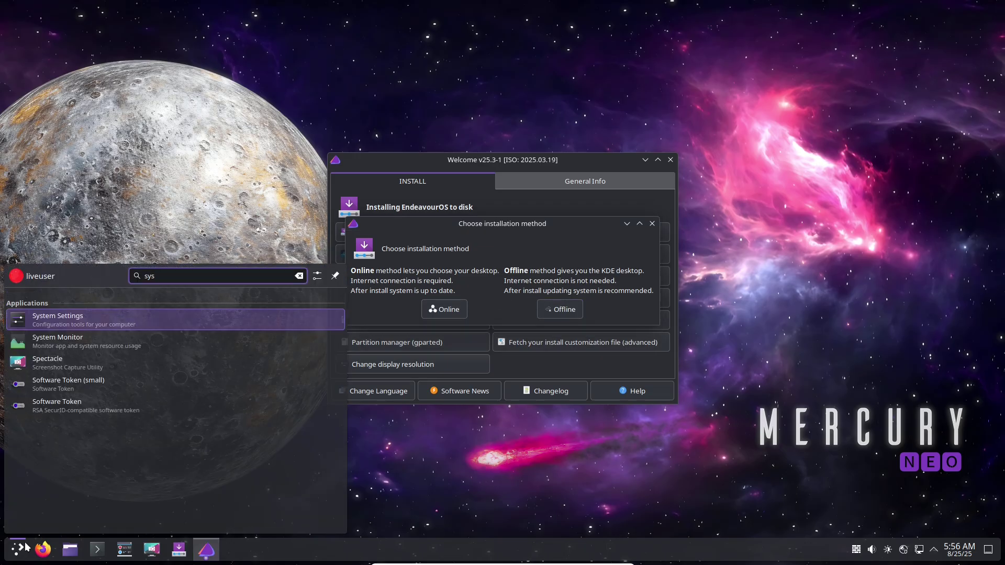
left_click(67, 338)
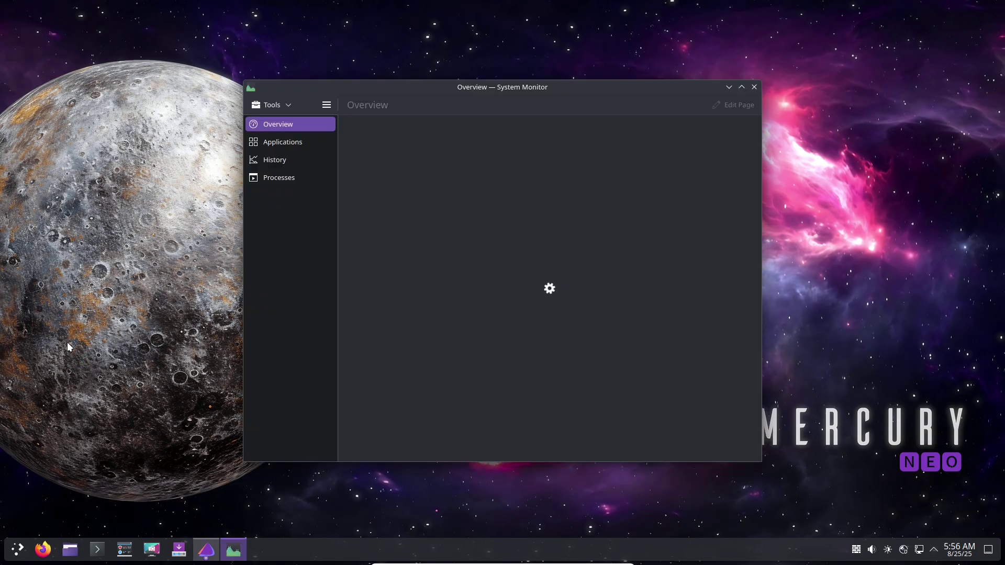
- Maximize System Monitor, browse its pages, and show processes as a parent-child tree
left_click(743, 87)
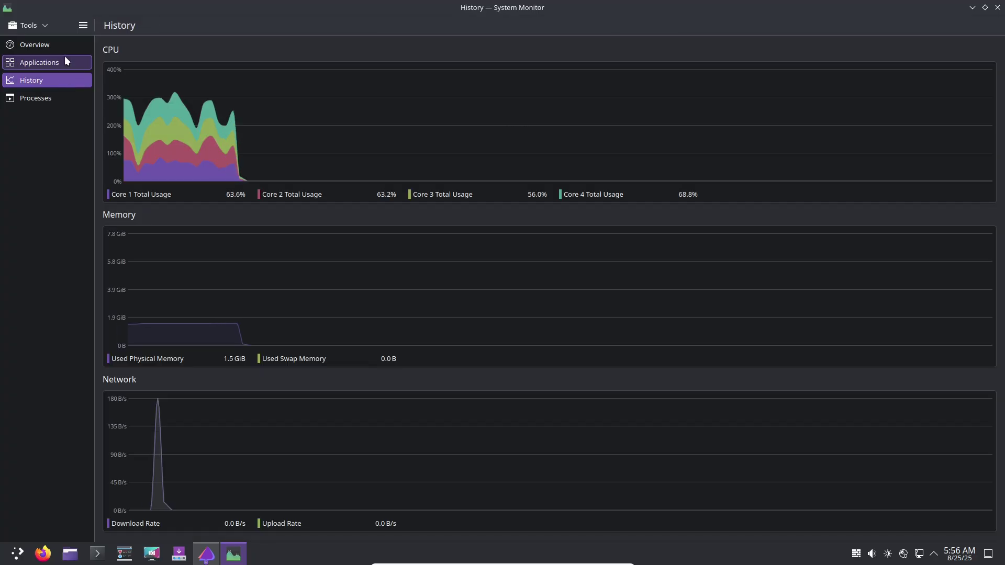
left_click(65, 62)
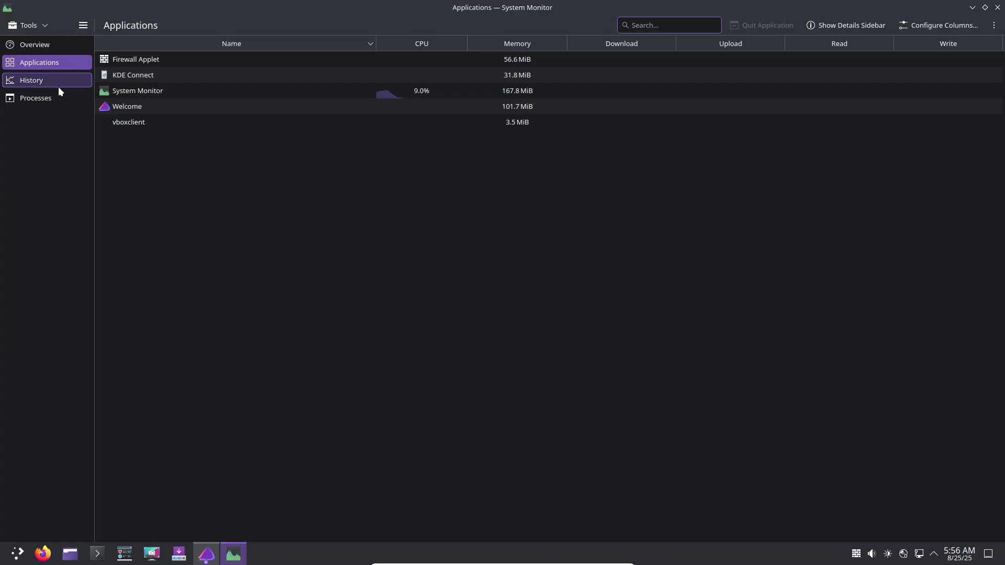
left_click(58, 83)
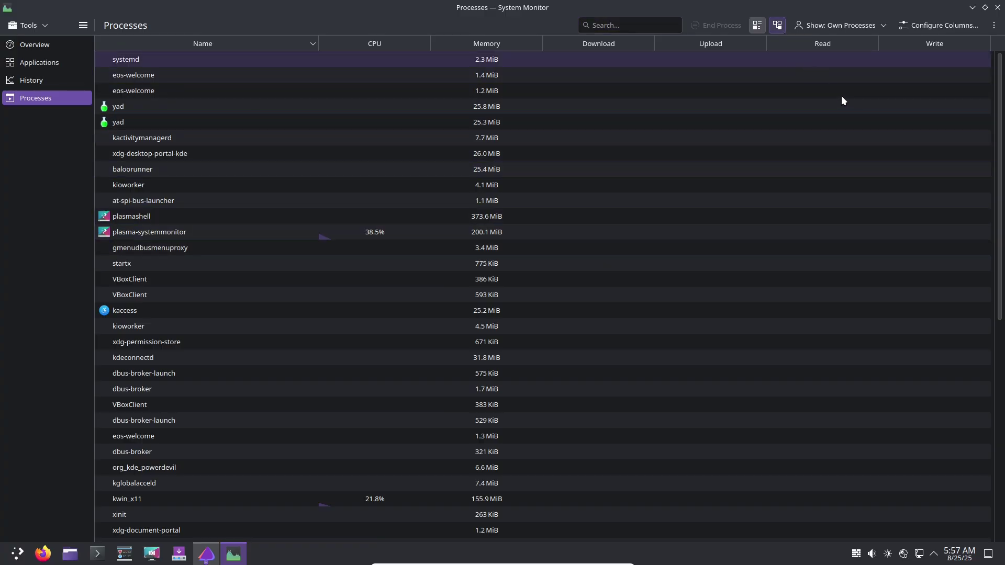
left_click(859, 153)
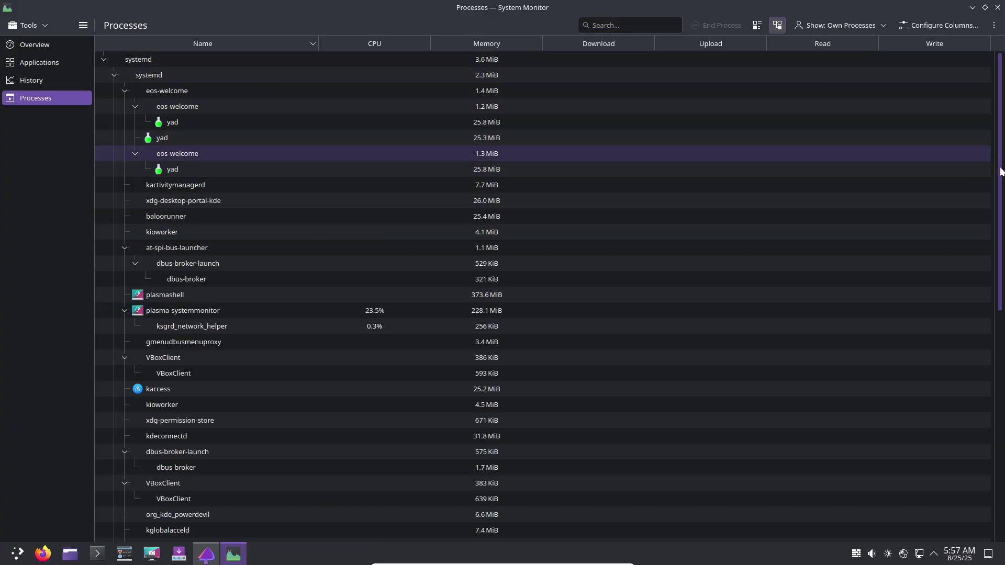
scroll(982, 346, "down", 2)
scroll(970, 488, "down", 8)
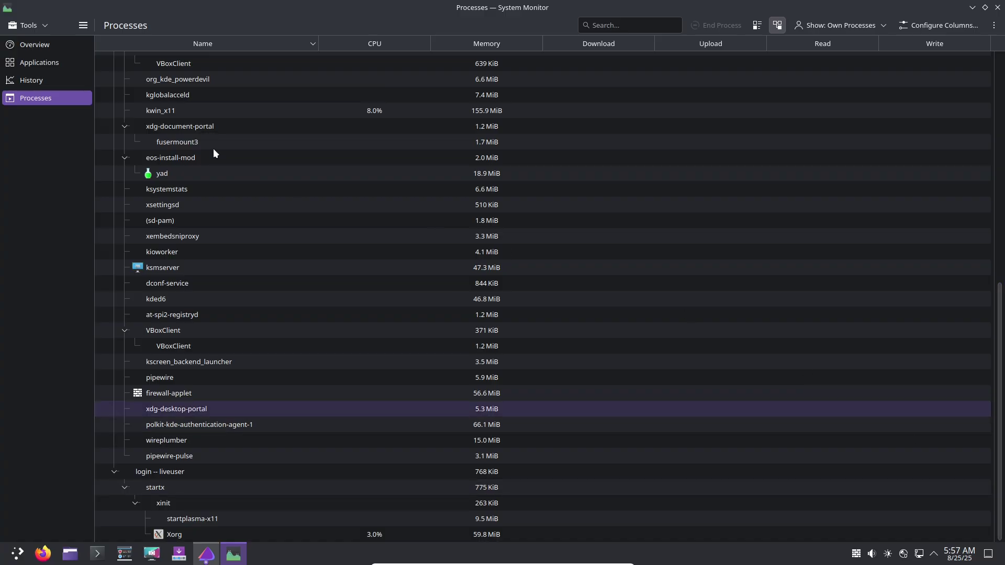
- Open the About System Monitor page from the main application menu
left_click(72, 44)
left_click(83, 25)
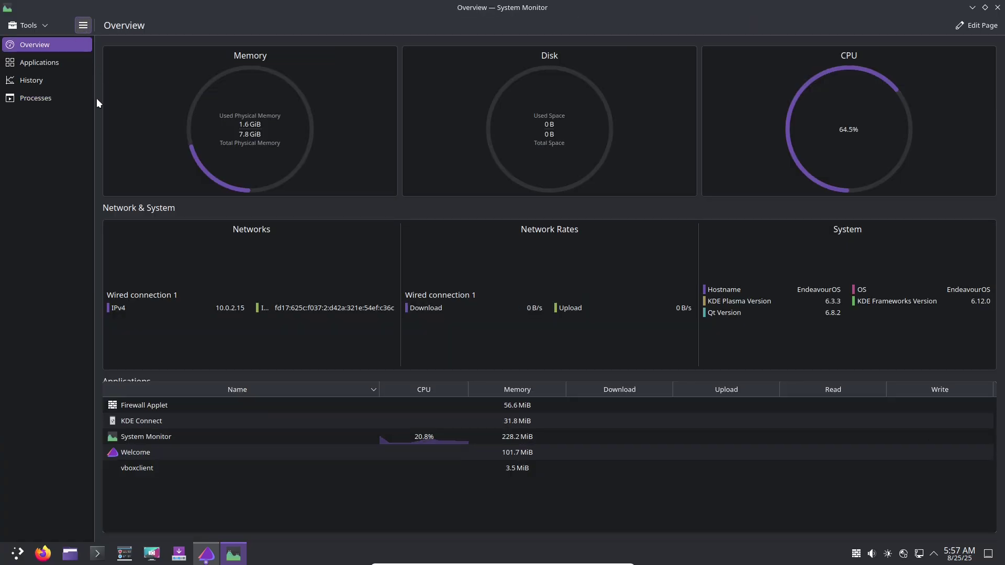
left_click(108, 160)
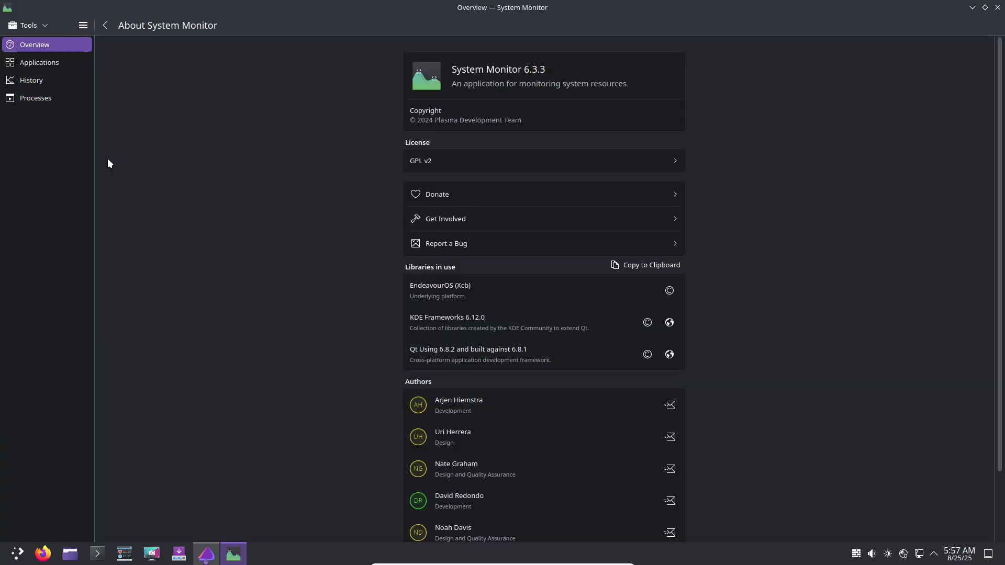
- Close System Monitor, choose the Online install method, then close the Welcome window
left_click(997, 7)
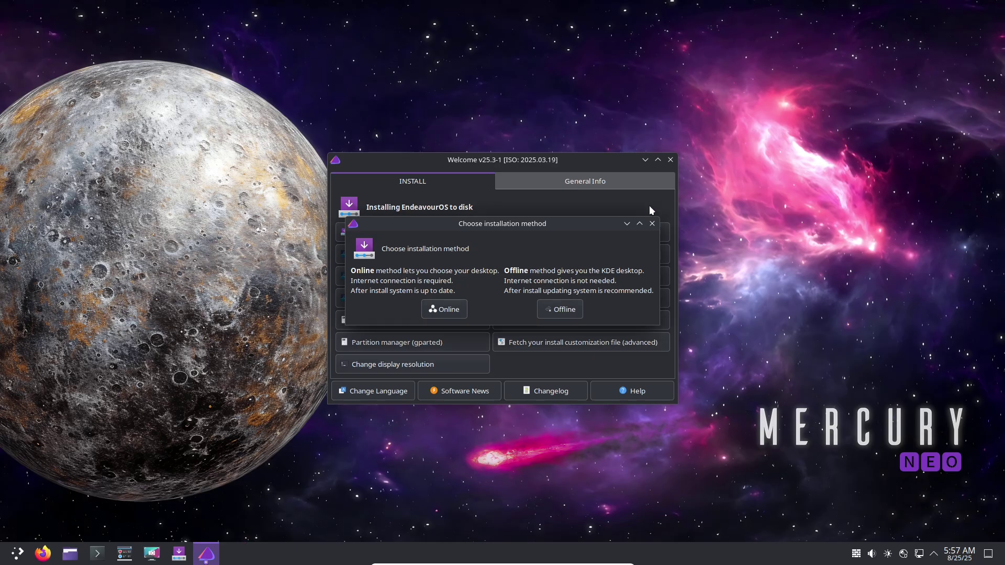
left_click(453, 312)
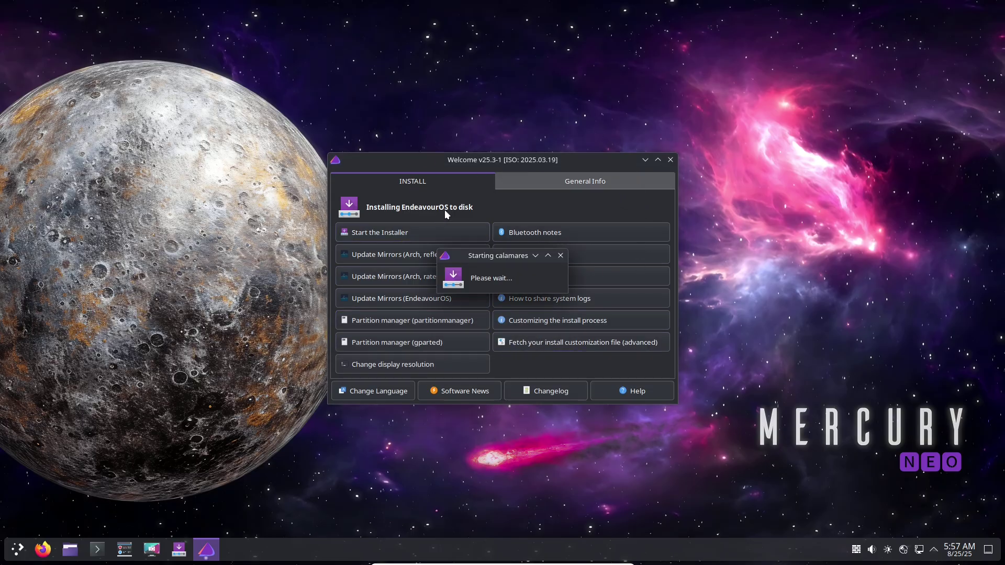
left_click_drag(560, 163, 845, 129)
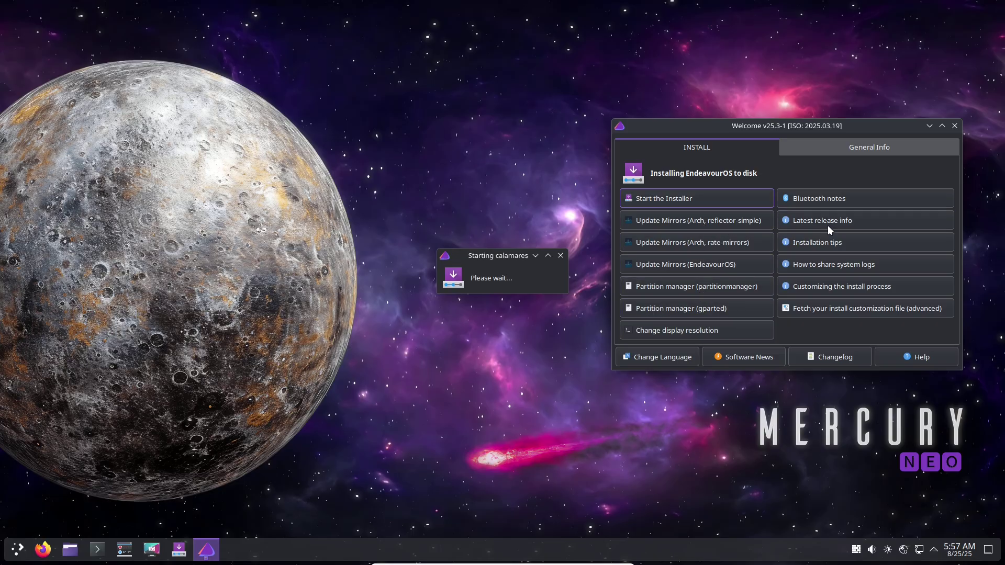
left_click(826, 151)
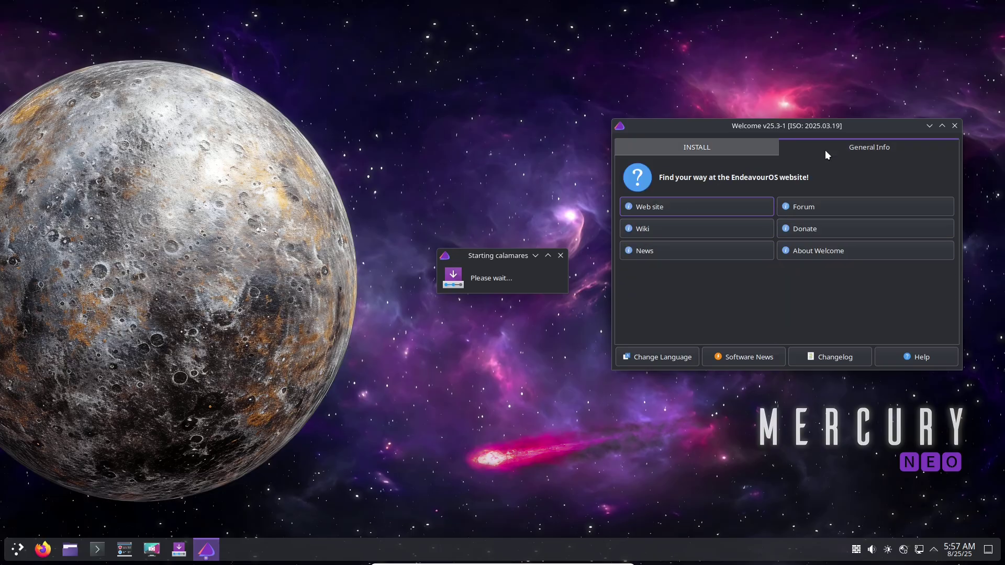
left_click(955, 126)
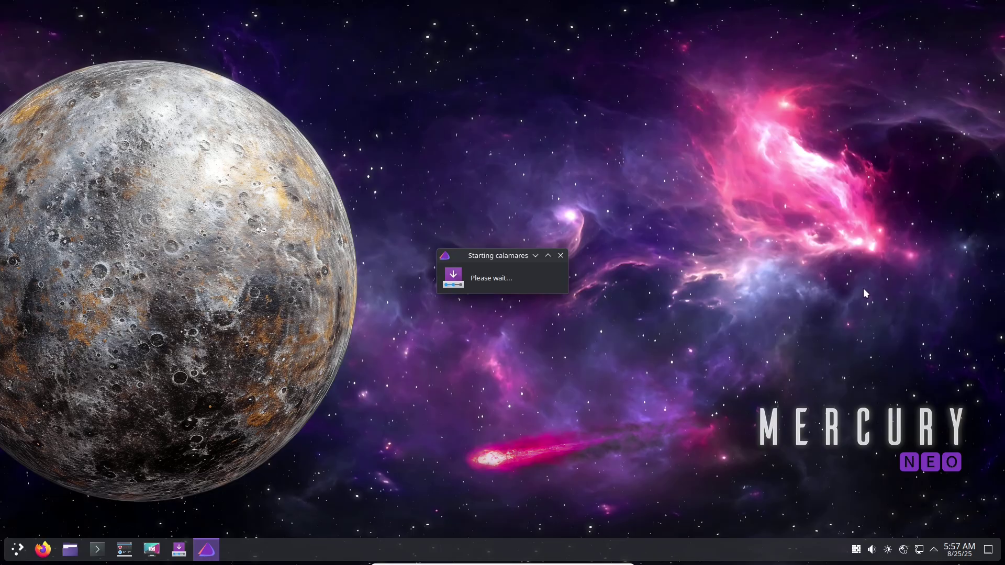
- Browse the launcher's Development, Graphics and Help categories while the installer starts
left_click(18, 549)
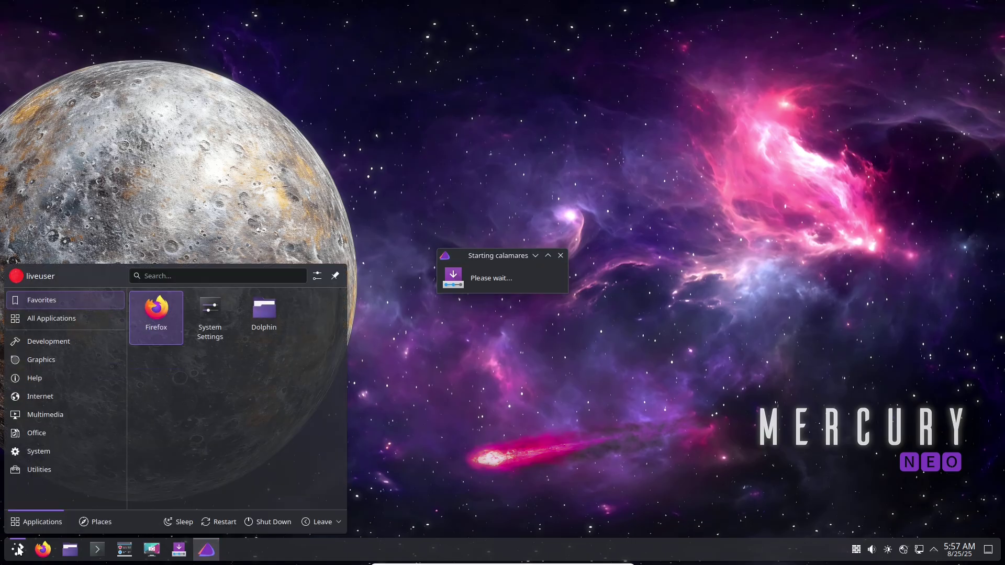
left_click(52, 339)
left_click(54, 358)
left_click(56, 373)
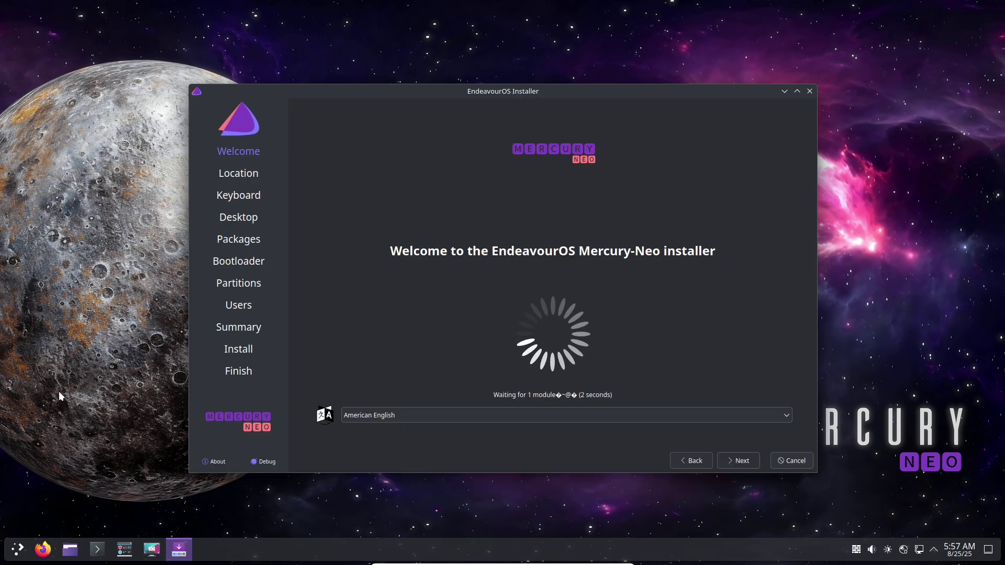
- Maximize the installer, view its About information, and leave the language unchanged
left_click(798, 91)
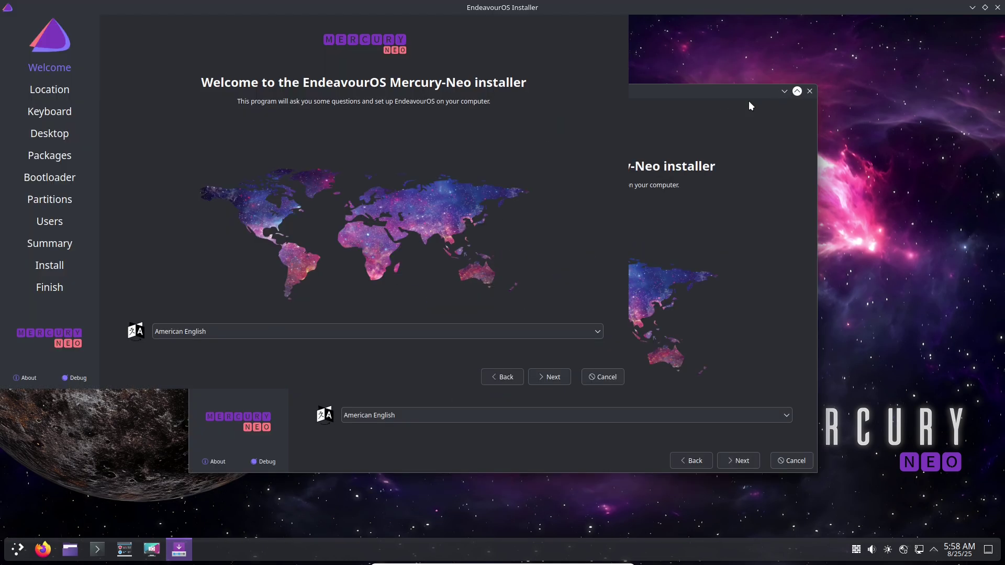
left_click(34, 530)
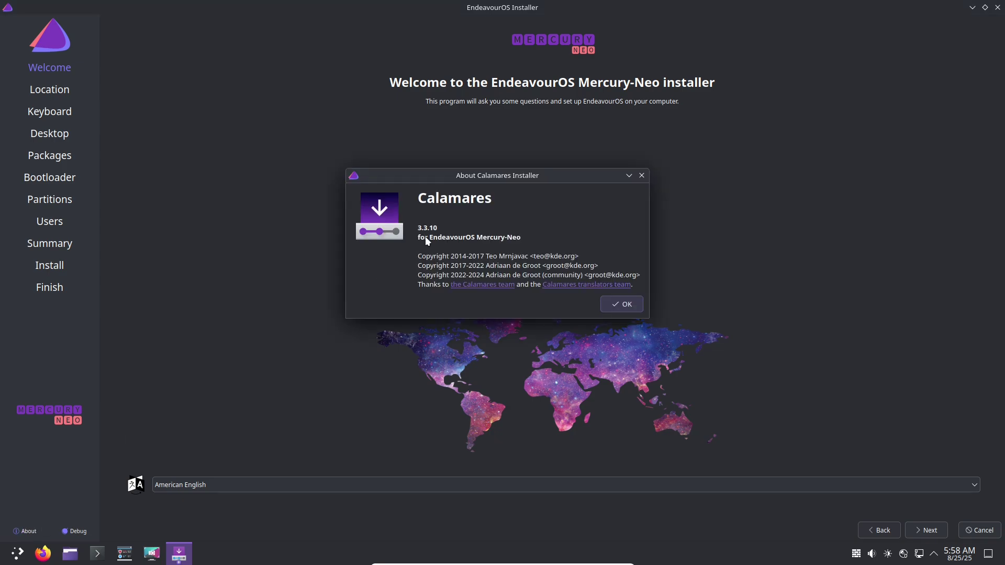
left_click(622, 305)
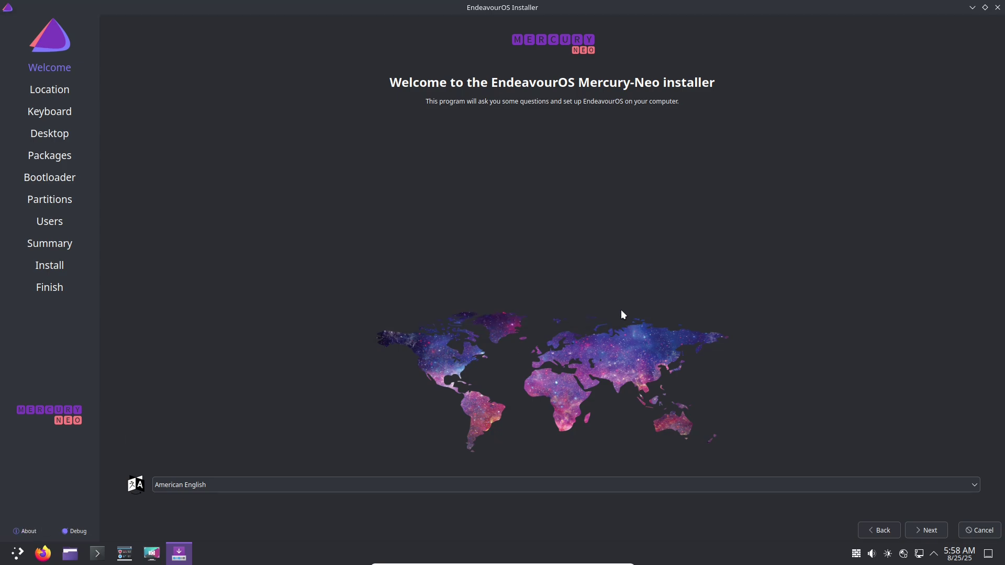
left_click(622, 484)
left_click(670, 199)
- Set the time zone to Los Angeles and keep the Generic 105-key PC keyboard model
left_click(923, 529)
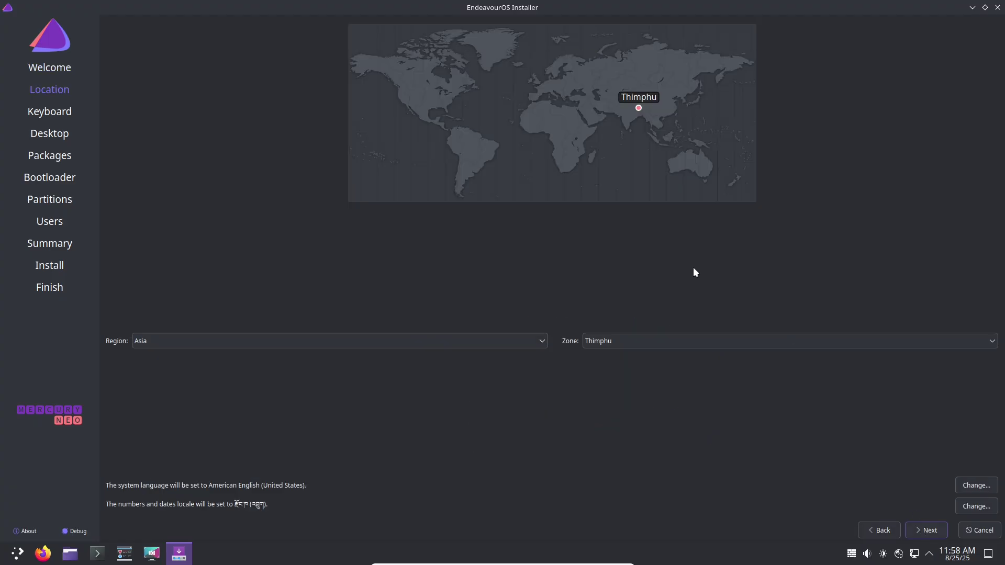
left_click(403, 102)
left_click(927, 524)
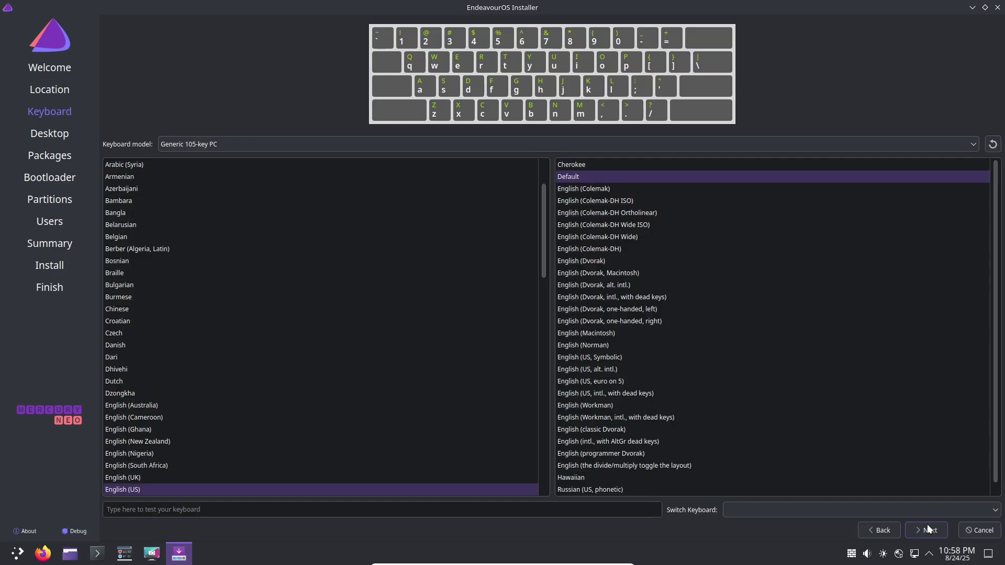
left_click(204, 142)
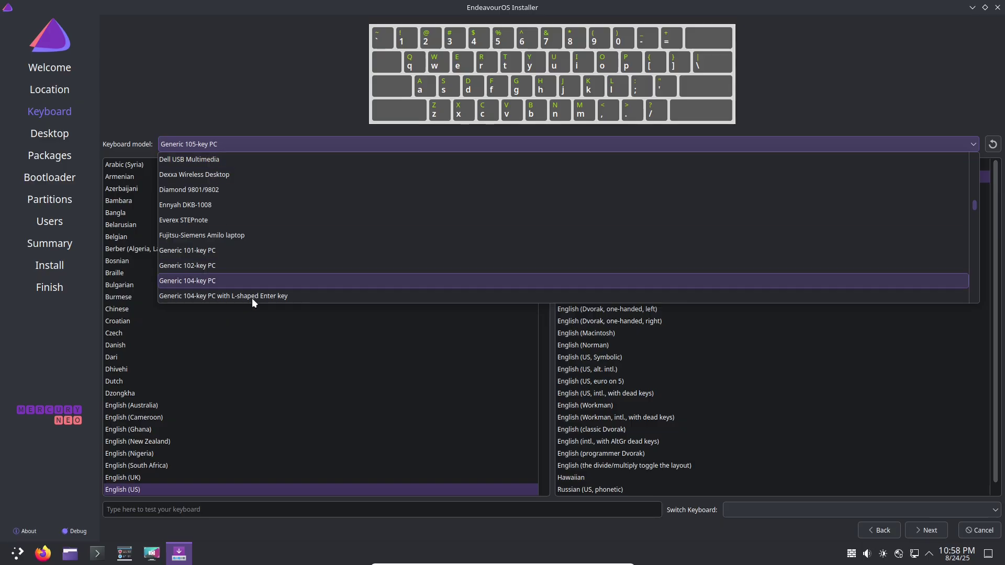
left_click(252, 297)
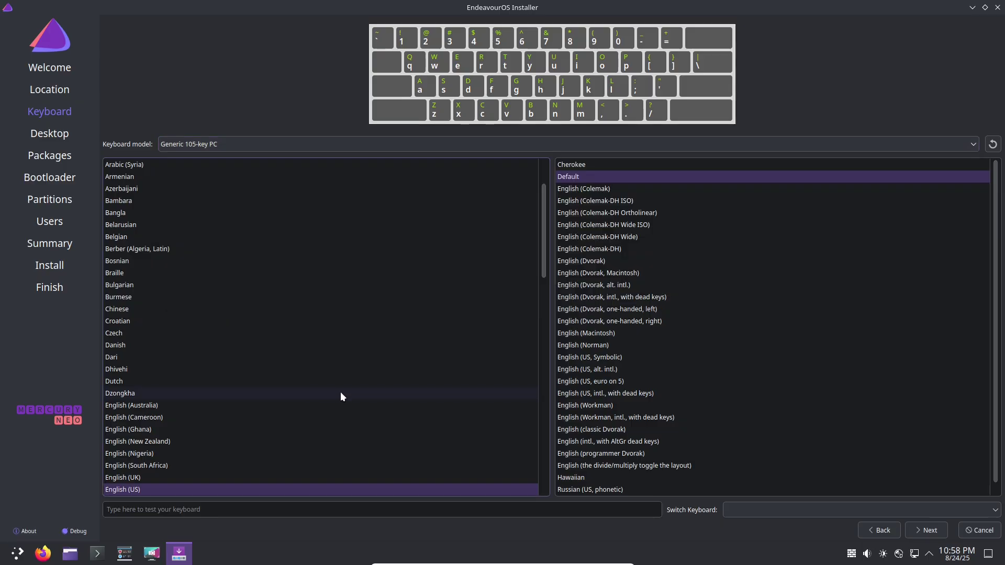
- Preview each desktop option from No Desktop through i3-wm, then select Cinnamon
left_click(918, 532)
left_click(168, 30)
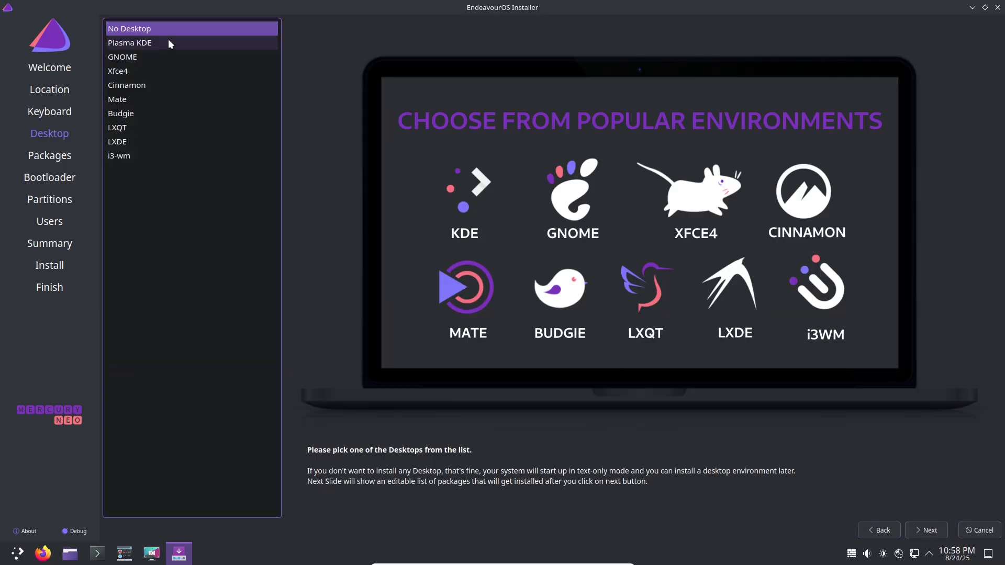
left_click(168, 41)
left_click(169, 55)
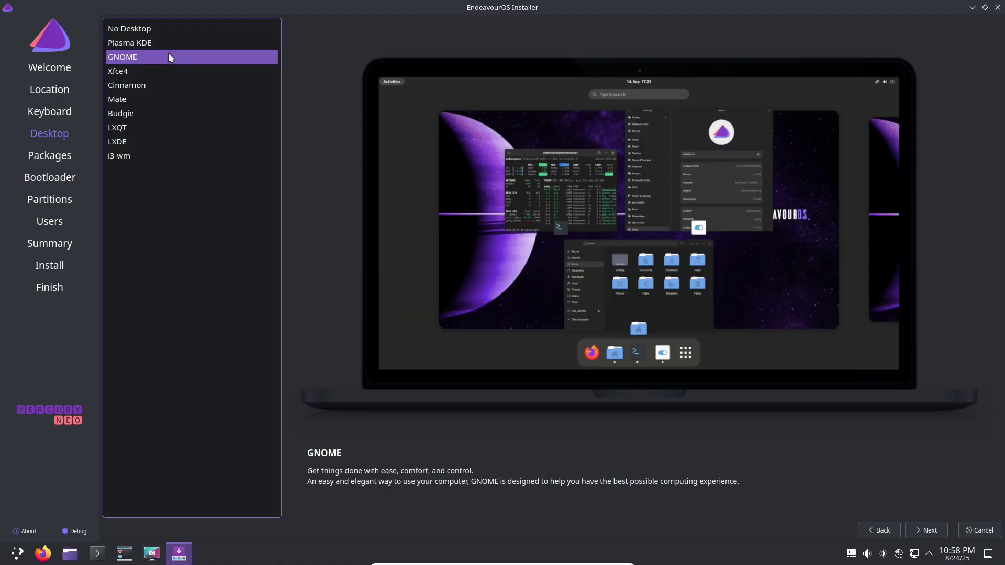
left_click(169, 70)
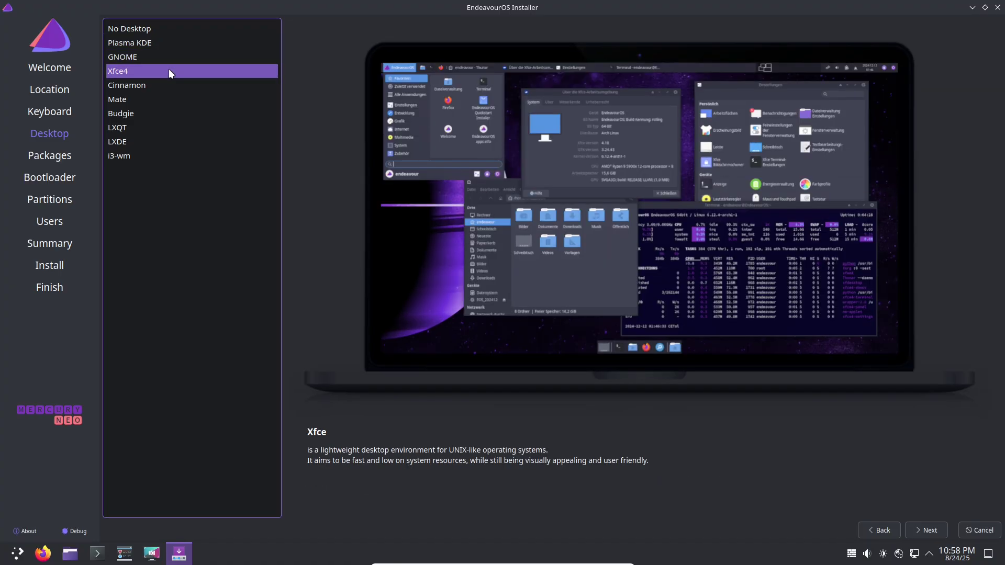
left_click(168, 84)
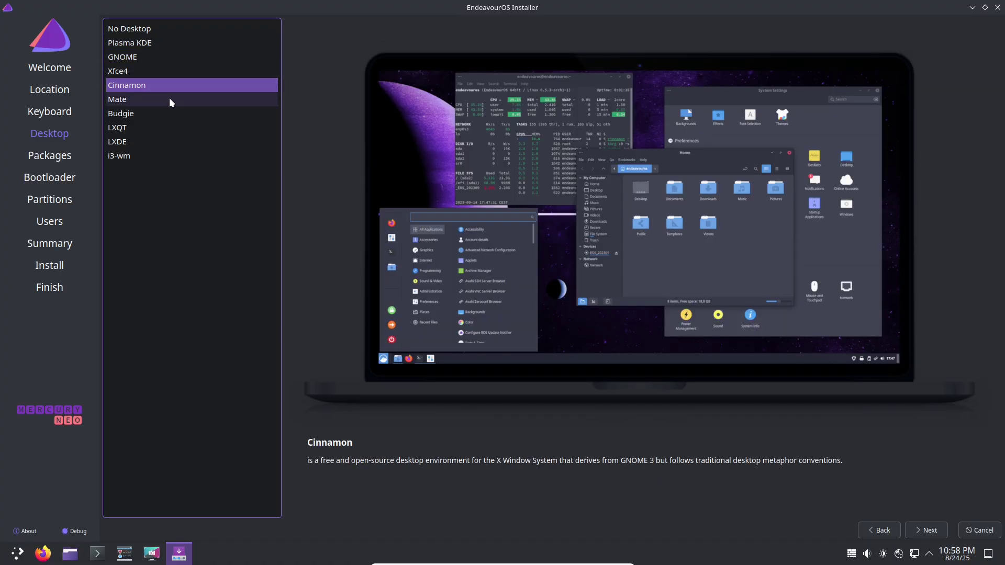
left_click(169, 98)
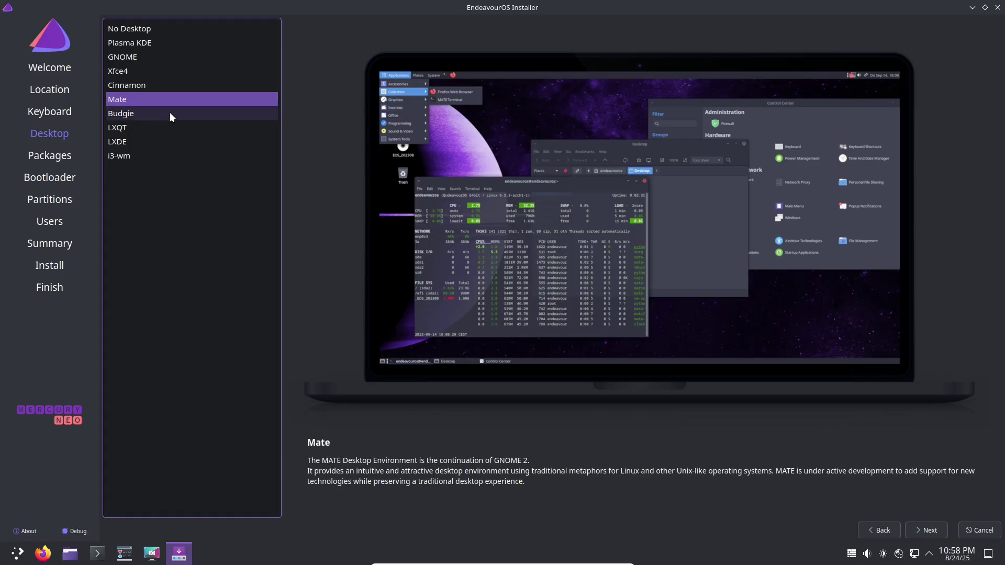
left_click(169, 113)
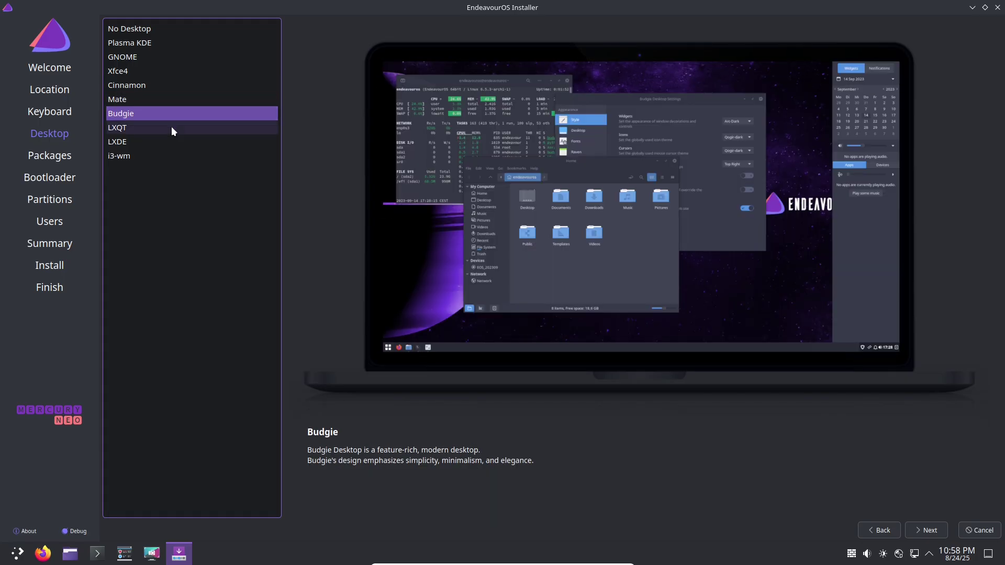
left_click(173, 130)
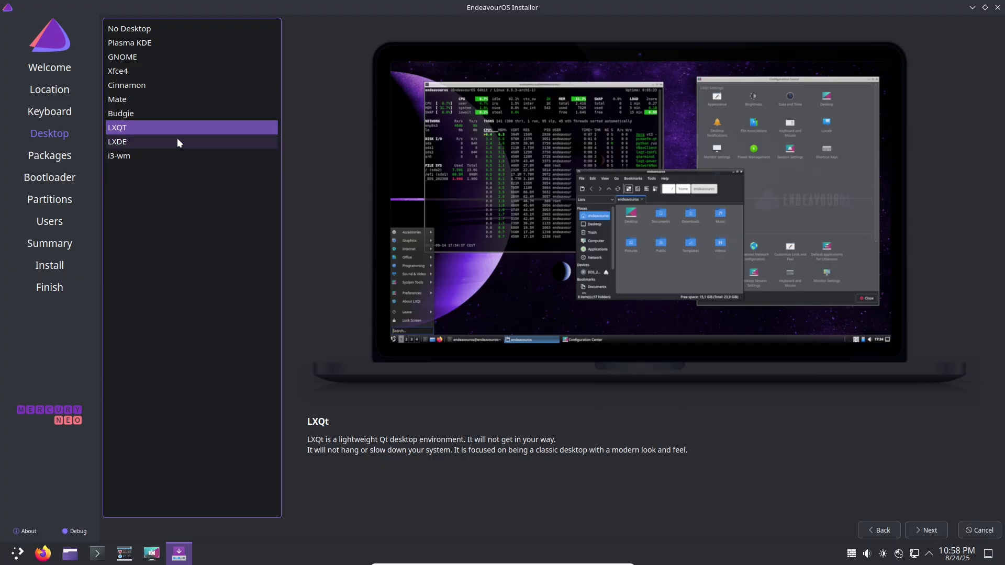
left_click(177, 141)
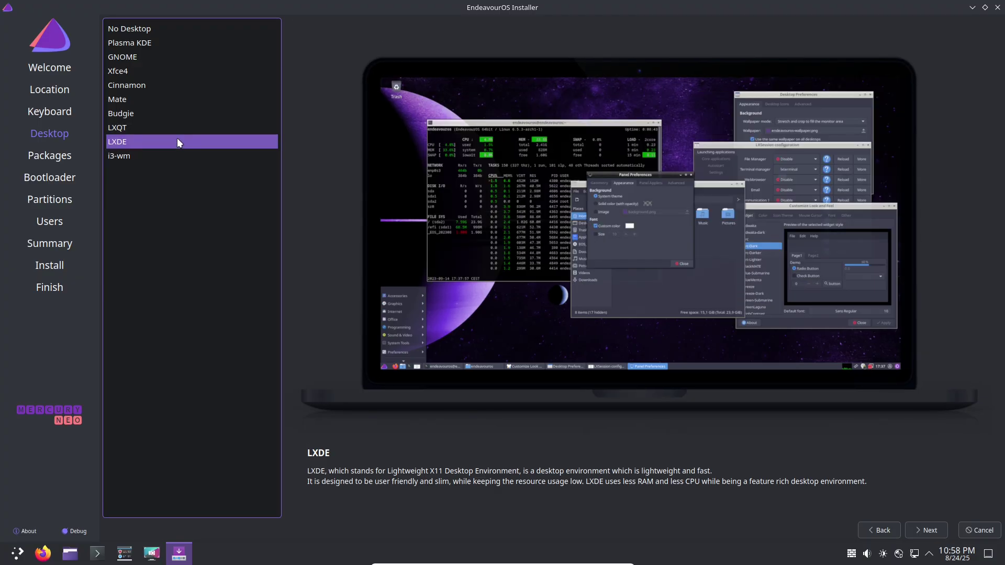
left_click(183, 155)
left_click(177, 87)
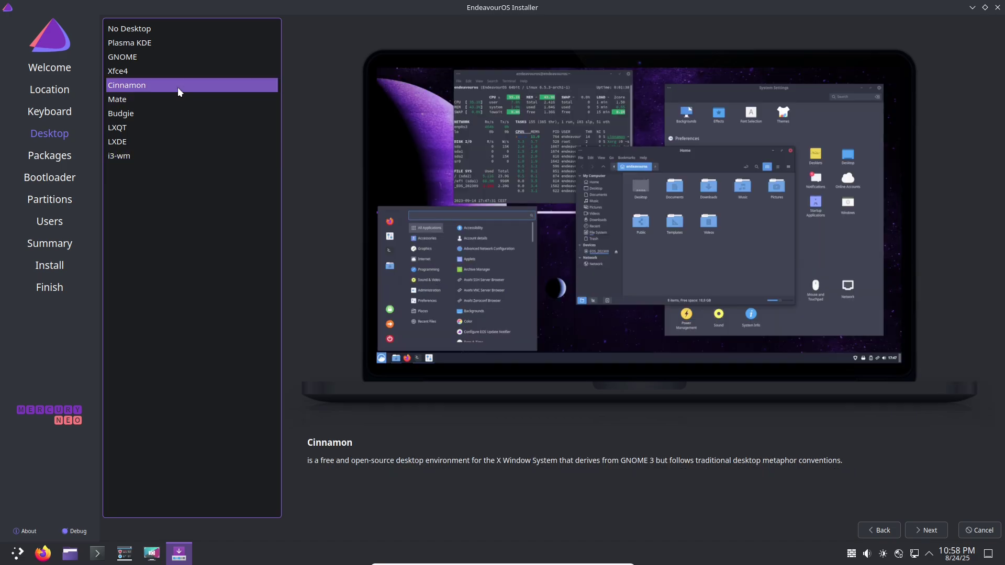
- Expand and collapse the Desktop-Base + Common and Cinnamon-Desktop package groups
left_click(924, 527)
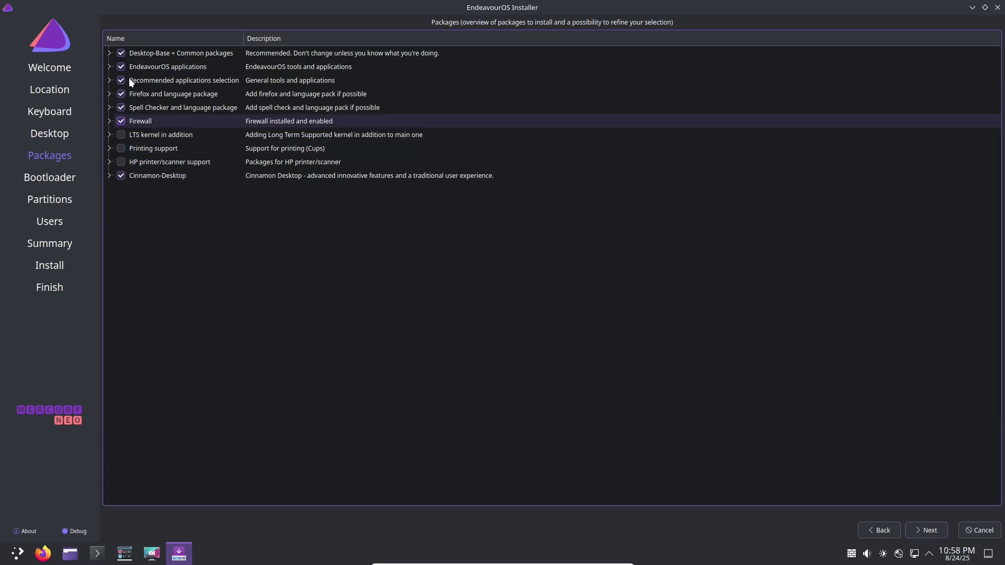
left_click(109, 53)
left_click(108, 52)
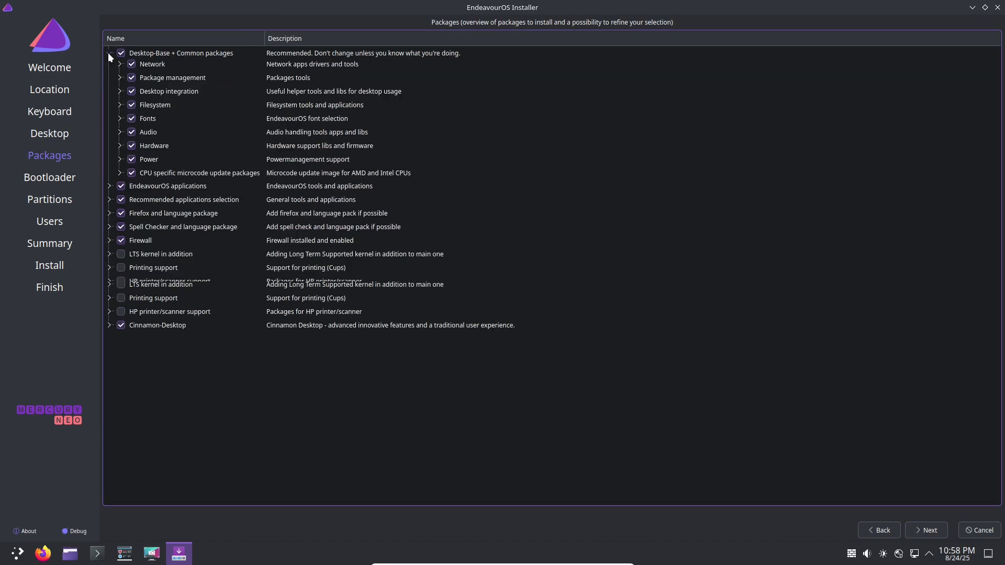
left_click(109, 176)
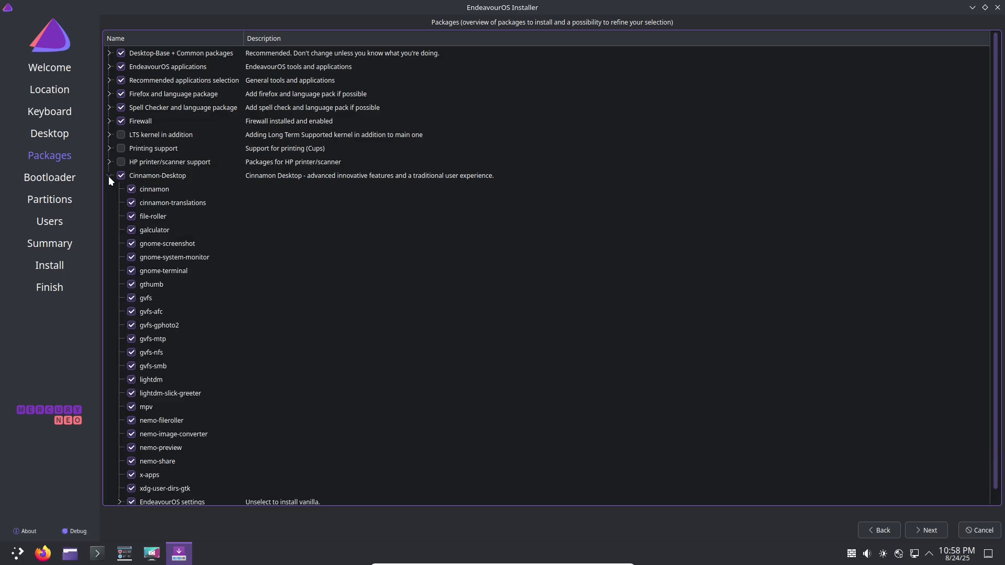
left_click(109, 177)
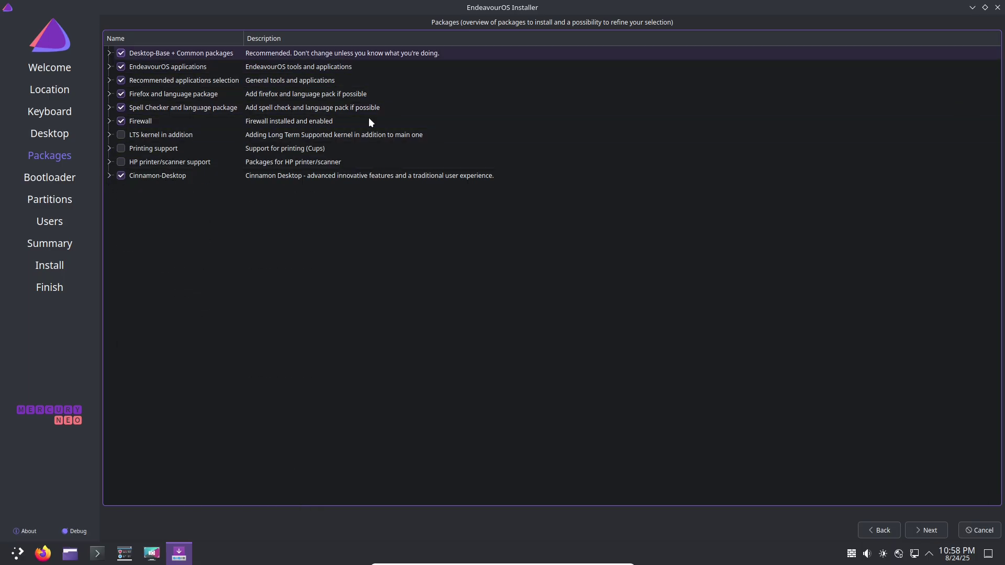
- Keep GRUB, then choose Erase disk on the VBOX HARDDISK with no swap and ext4
left_click(919, 527)
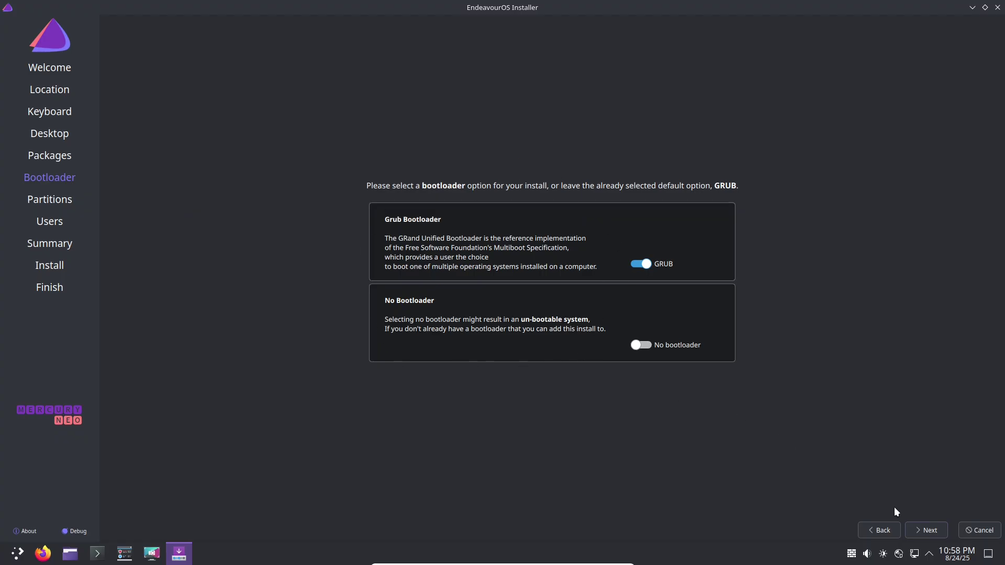
left_click(925, 531)
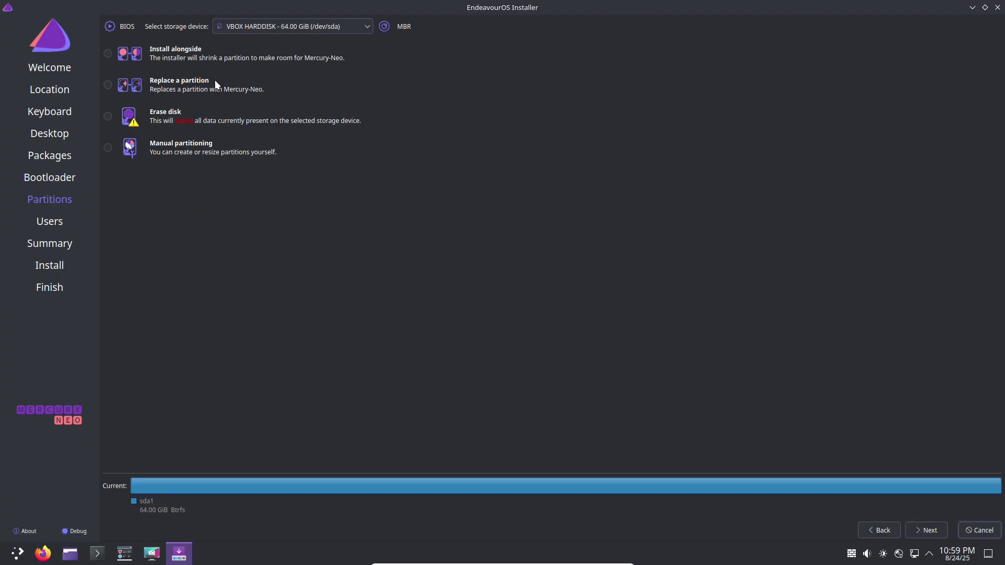
left_click(107, 118)
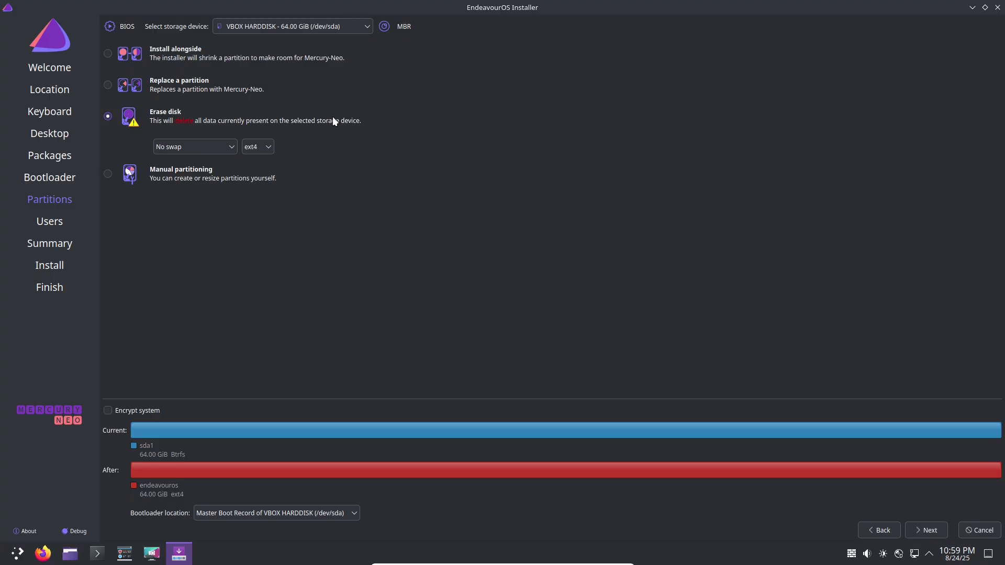
left_click(231, 149)
left_click(427, 137)
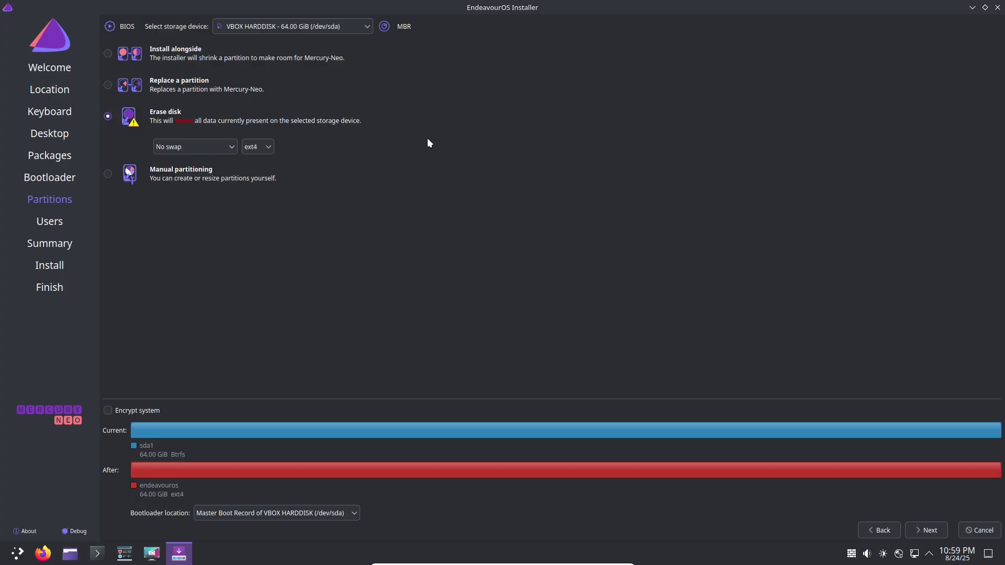
left_click(262, 145)
left_click(499, 137)
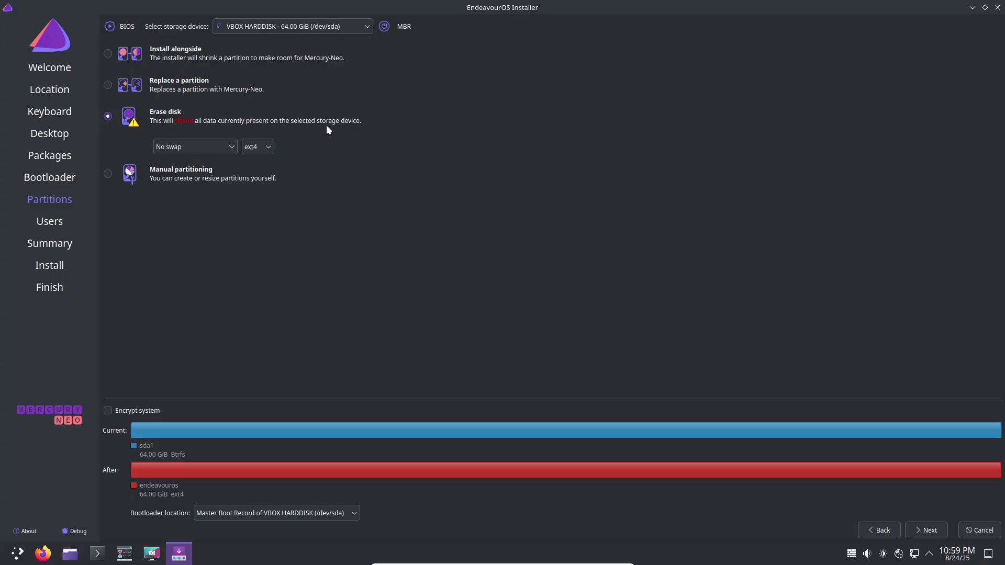
left_click(265, 30)
left_click(541, 60)
- Start cancelling the installation, decline it, and continue to the Users page
left_click(976, 530)
left_click(574, 278)
left_click(920, 528)
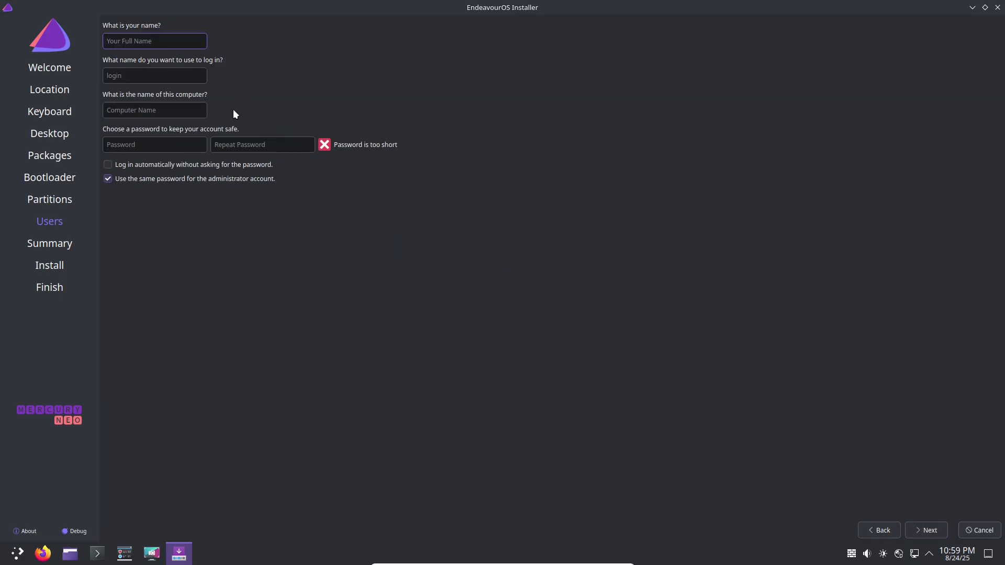
- Quit the installer and briefly browse the application launcher
left_click(979, 530)
left_click(528, 276)
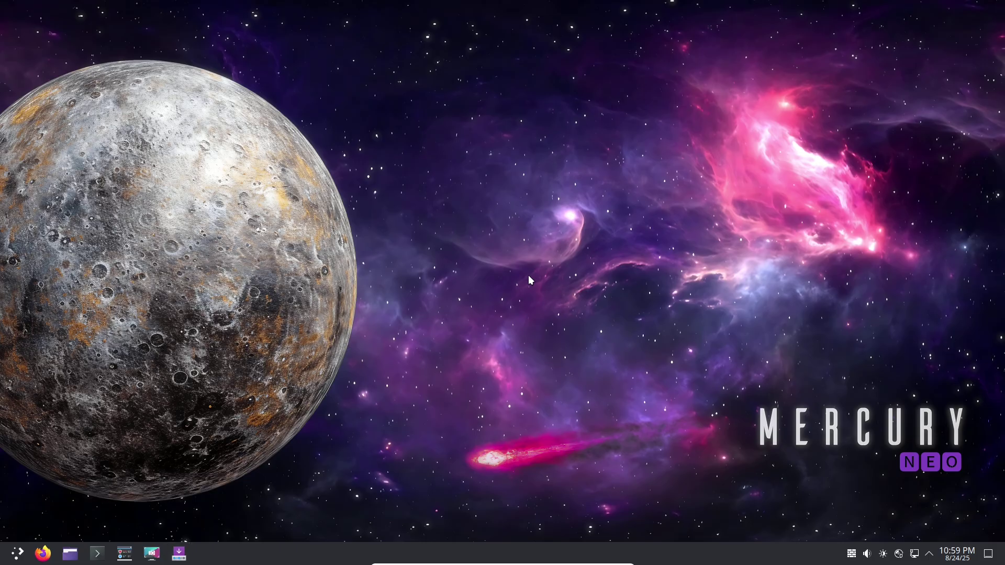
left_click(20, 550)
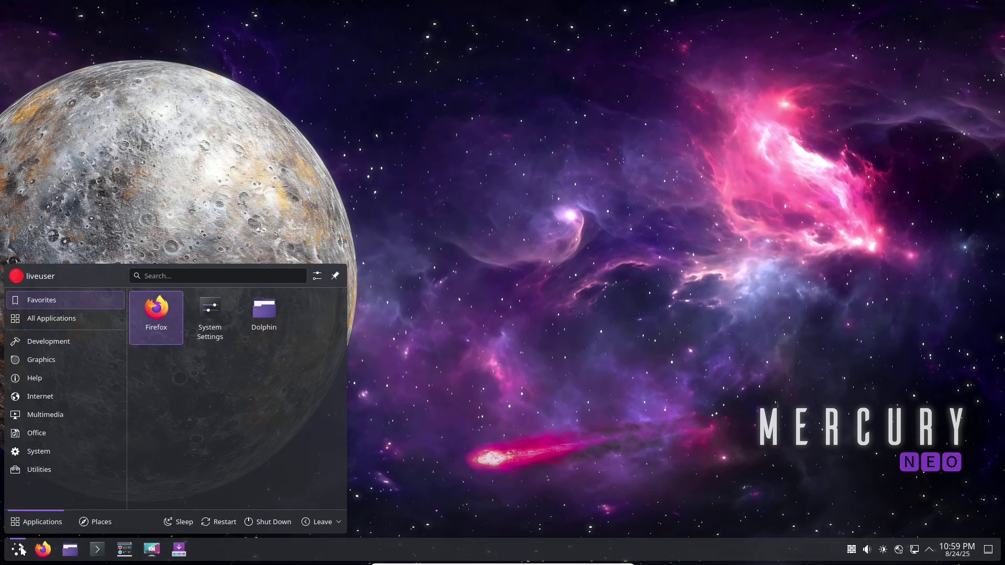
mouse_move(74, 473)
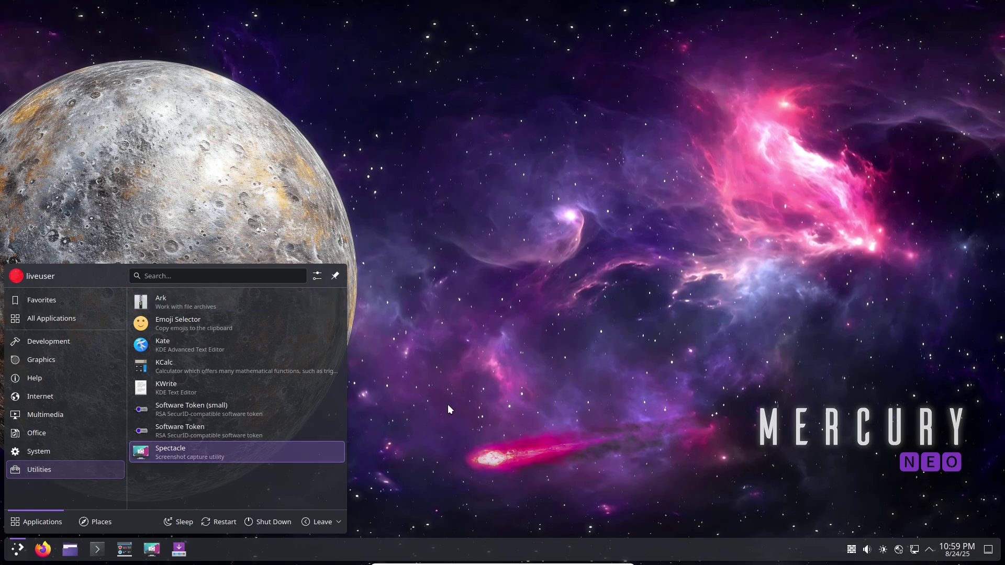
left_click(165, 451)
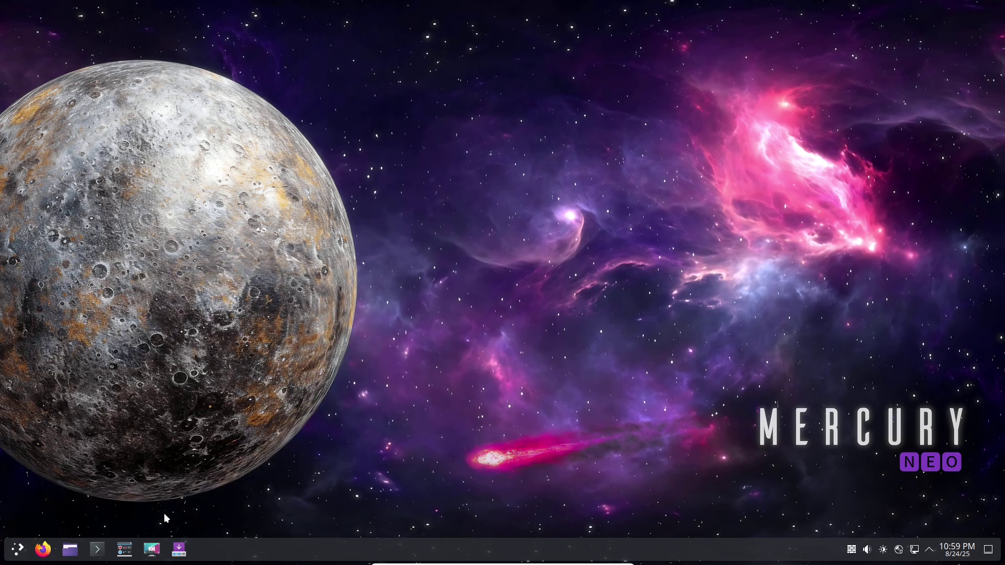
- Open Konsole maximized and enlarge its font twice via Enlarge Font and Ctrl++
left_click(109, 554)
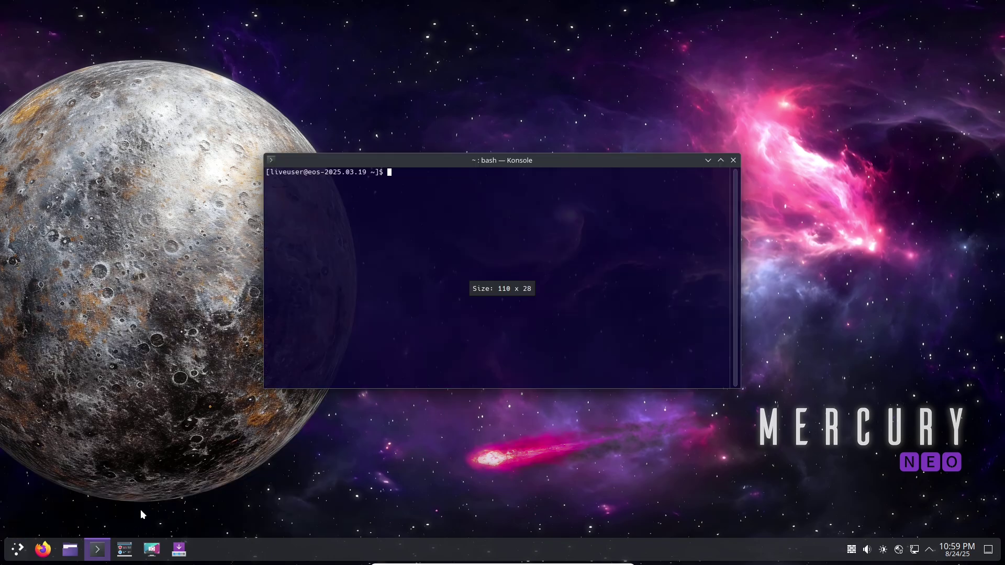
double_click(720, 163)
right_click(344, 153)
mouse_move(387, 326)
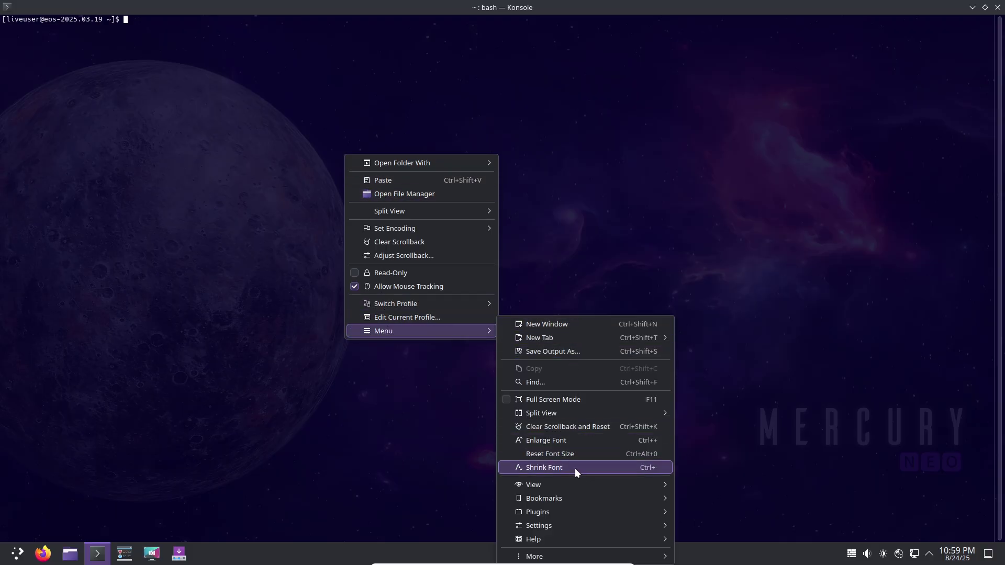
left_click(569, 441)
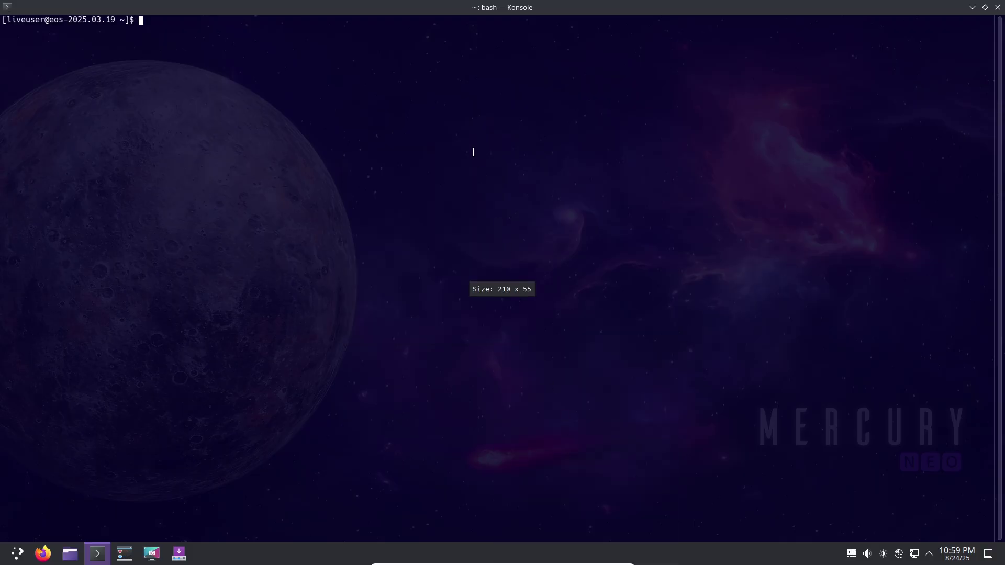
key("ctrl+plus")
key("ctrl+plus")
key("ctrl+plus")
key("ctrl+plus")
key("ctrl+plus")
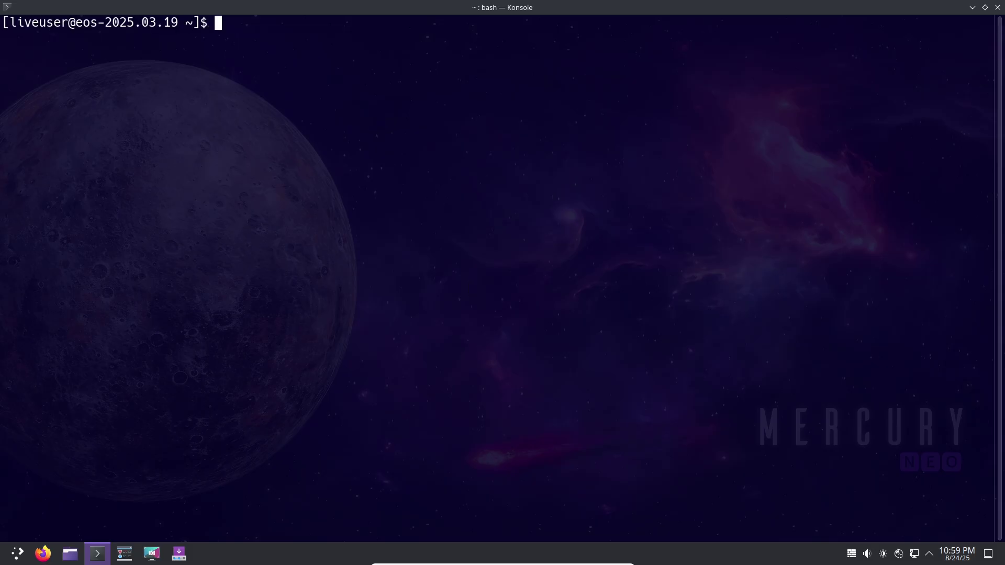
- Try fastfetch, install it with 'sudo pacman -S fastfetch', confirming y, then clear
type("fastfetch")
key("Return")
type("sudo pac")
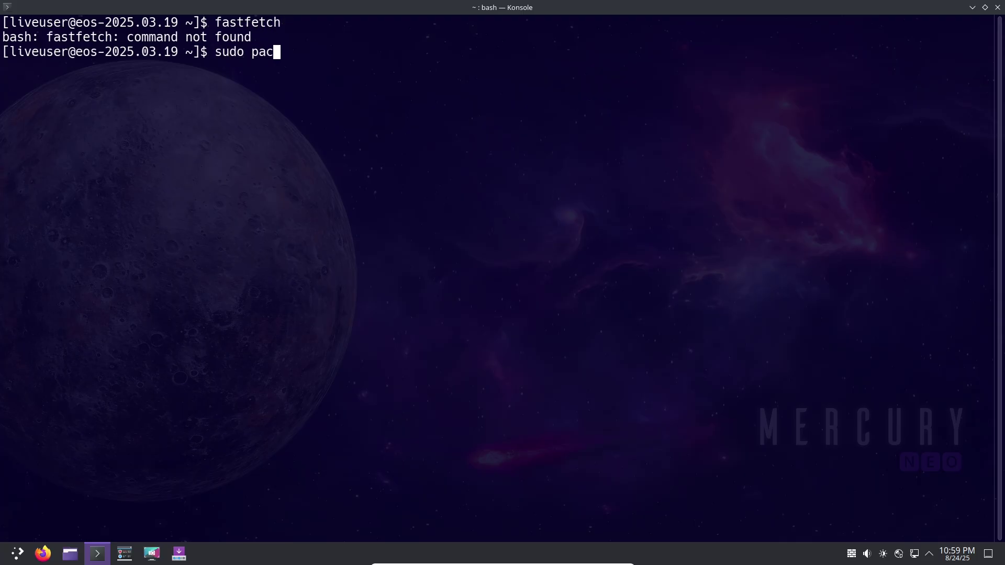
type("man -S fastfetch")
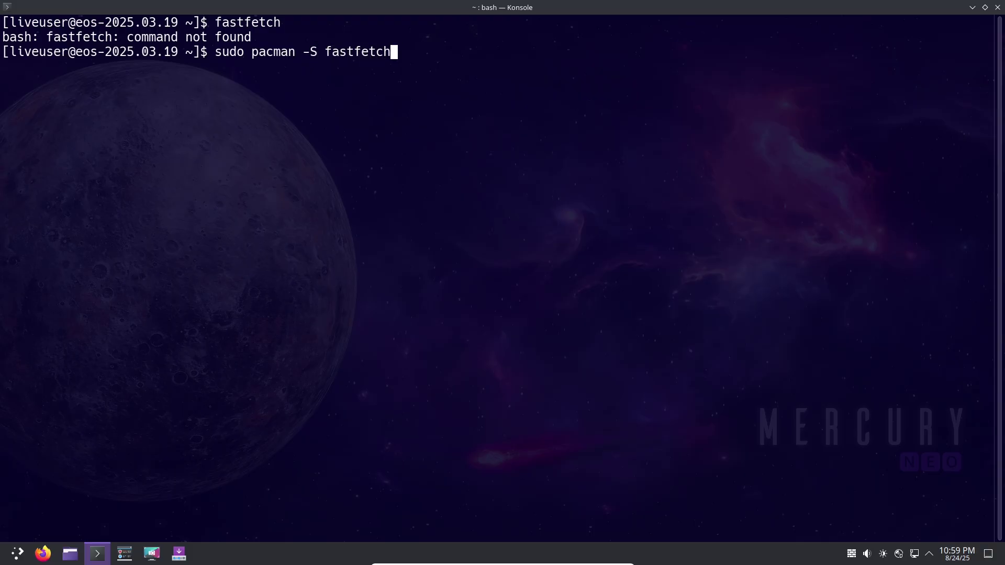
key("Return")
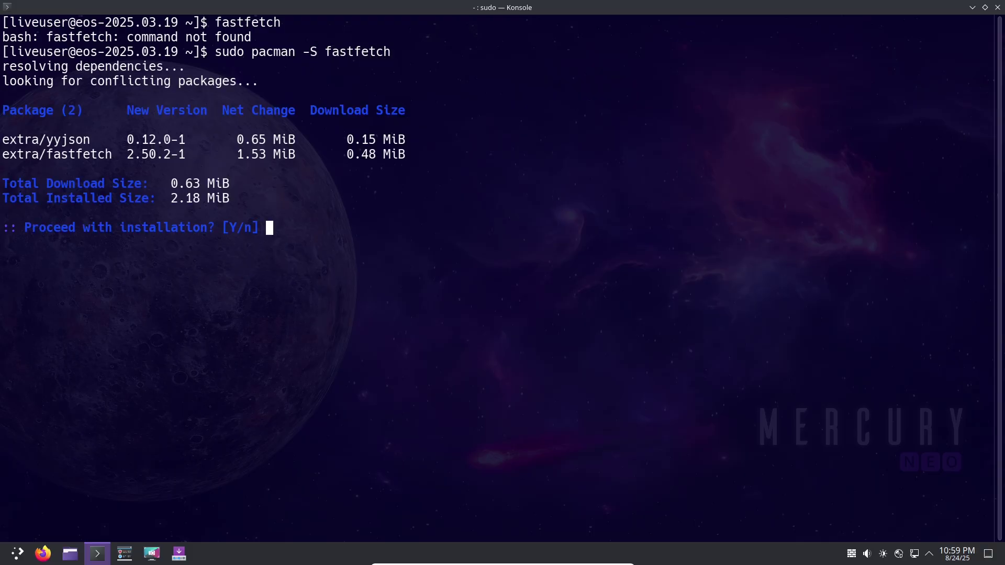
type("y")
key("Return")
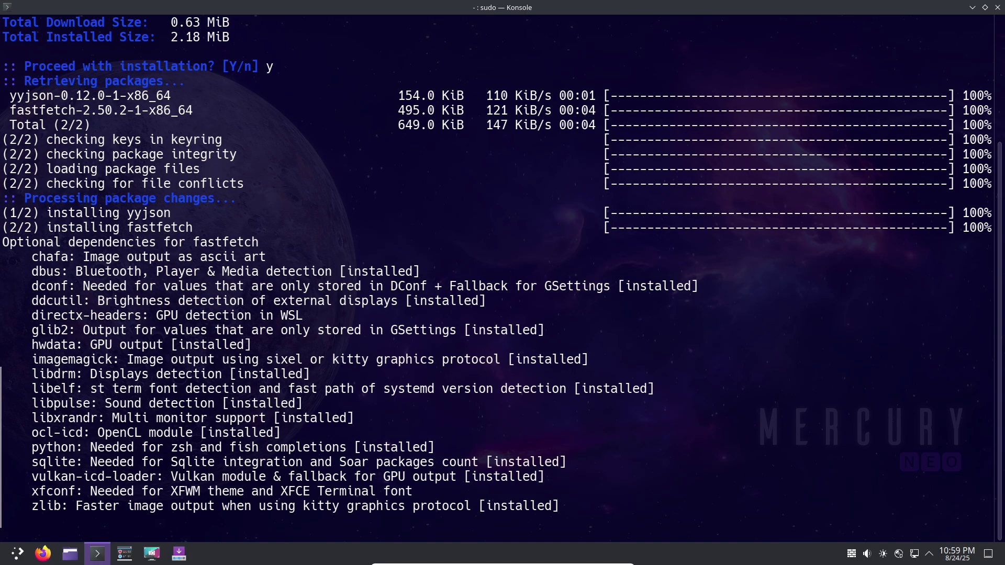
type("cl")
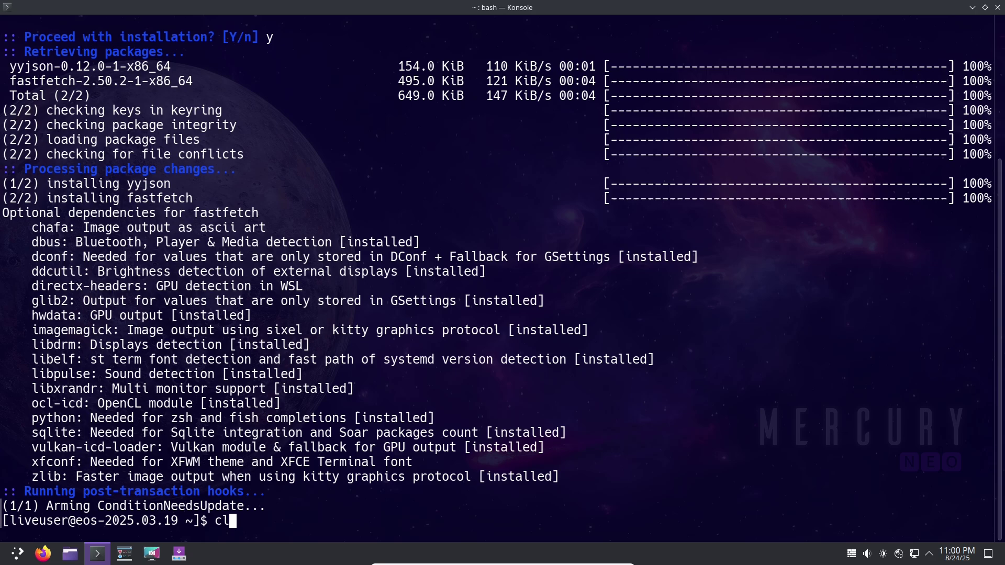
type("ear")
key("Return")
- Show the fastfetch system summary and print the contents of /etc/issue
type("fastfetch")
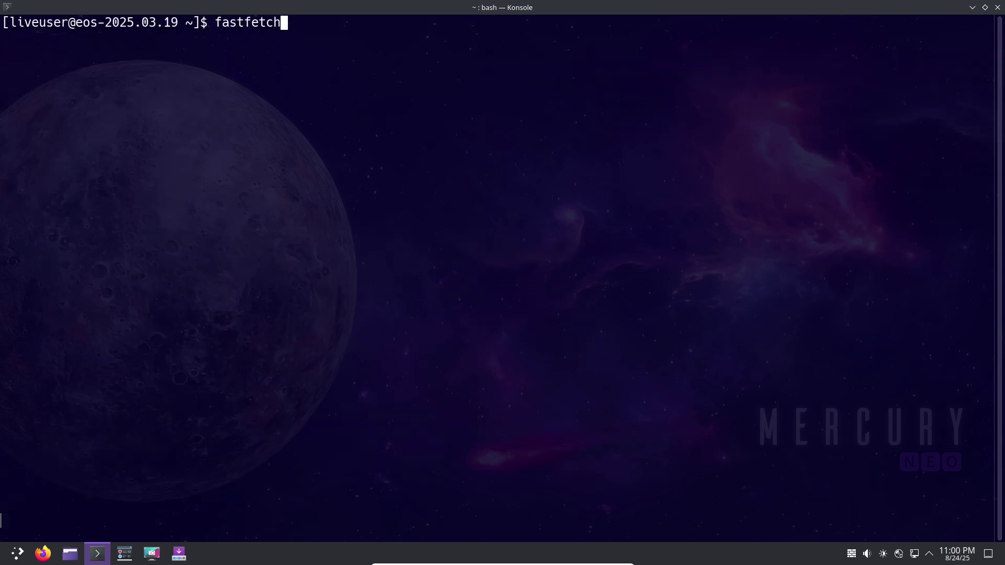
key("Return")
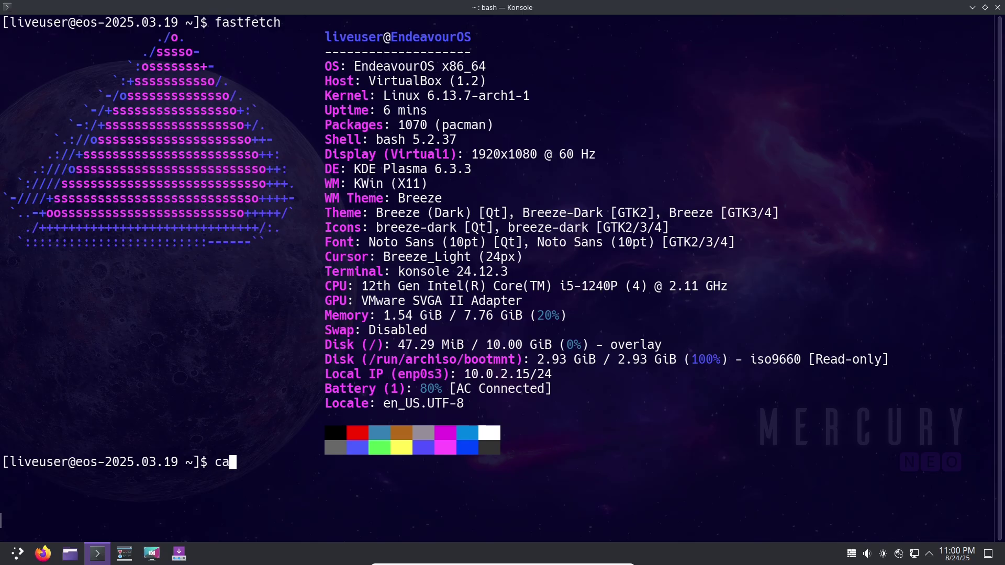
type("t /etc/issue")
key("Return")
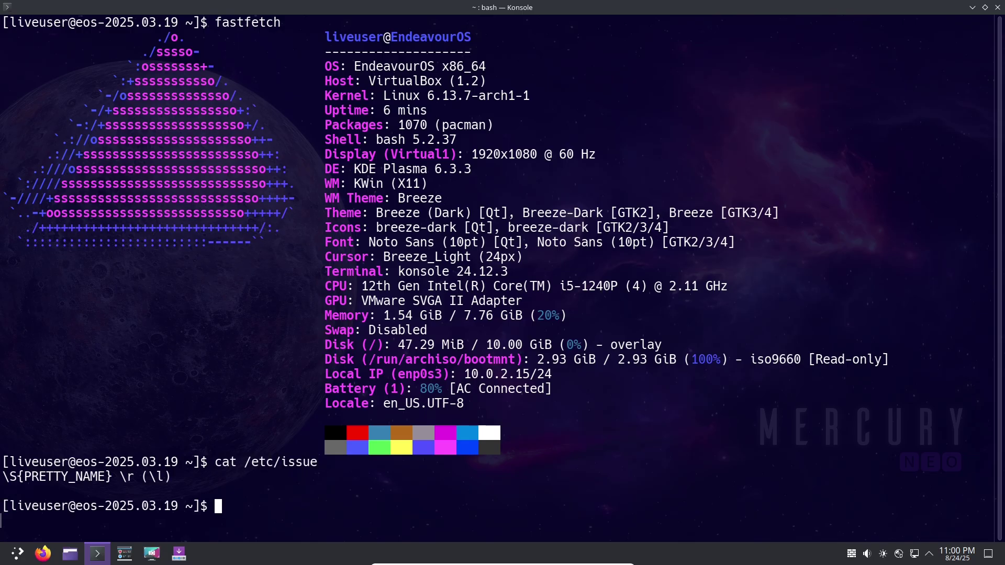
- Run python3 --version, uname -a and uname -r, then clear the screen
type("python3 --version")
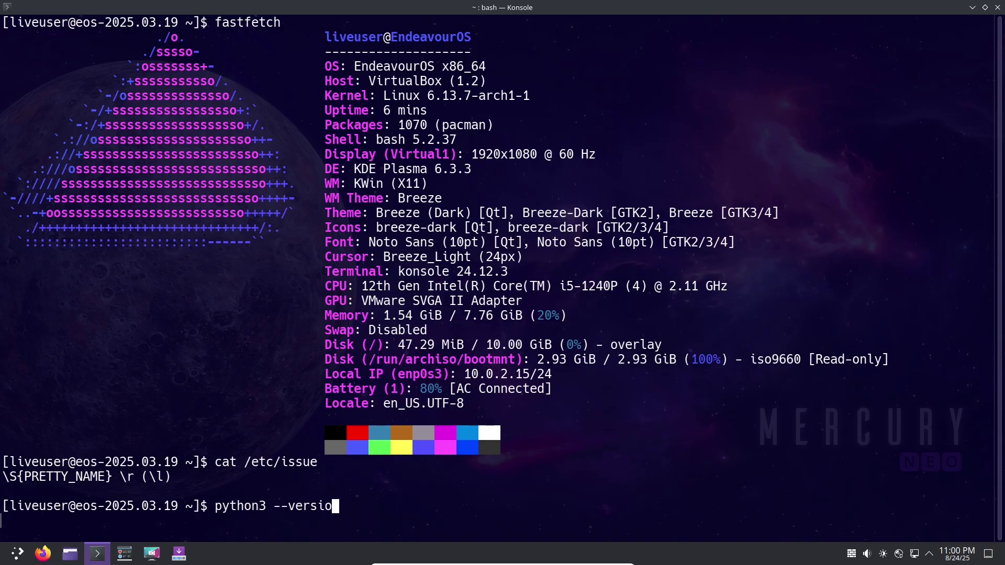
key("Return")
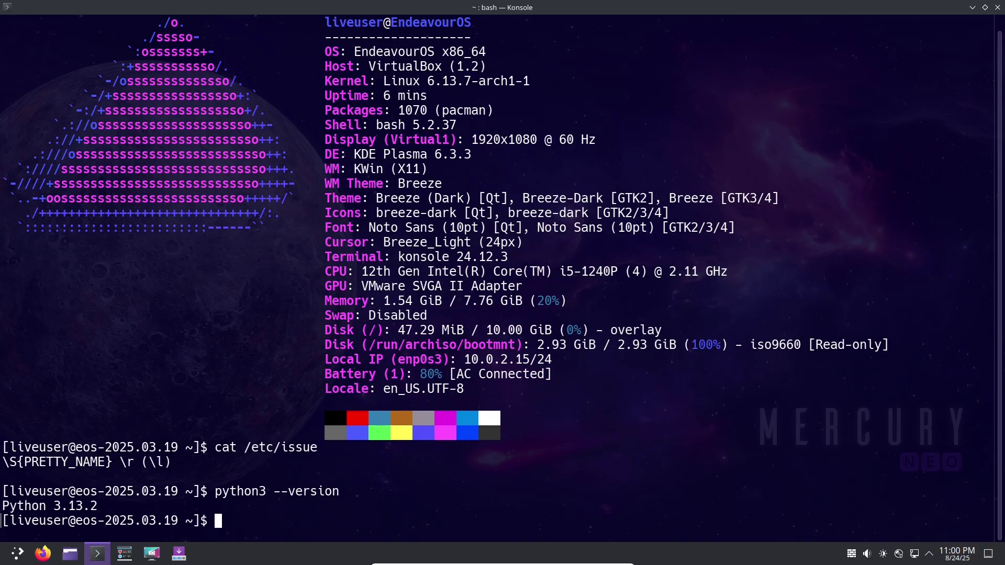
type("uname -a")
key("Return")
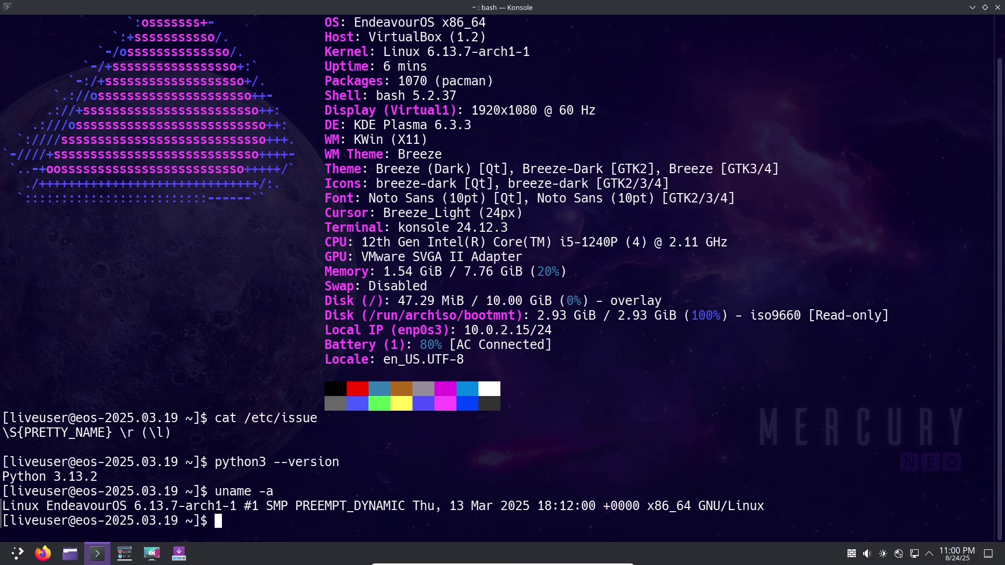
type("uname -r")
key("Return")
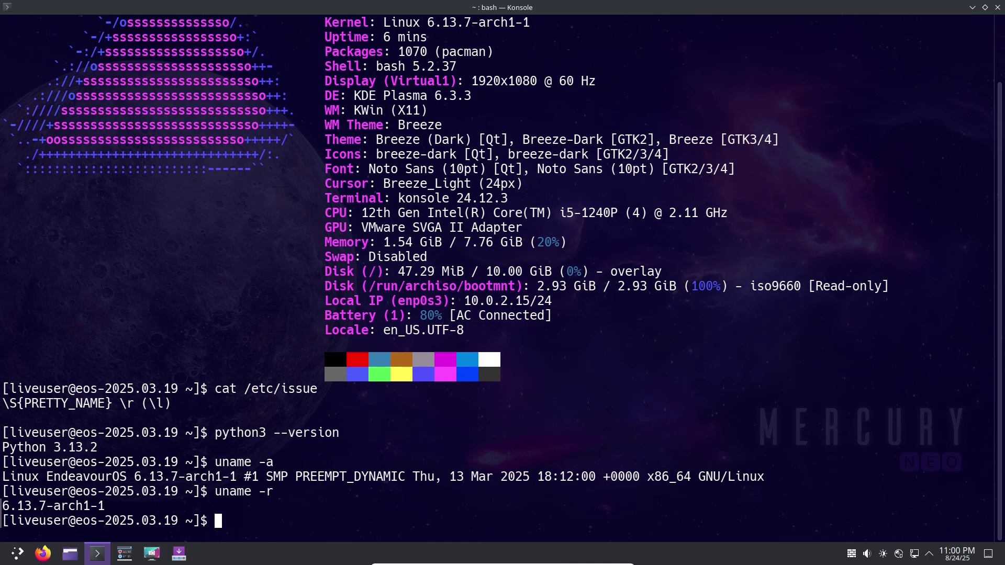
type("clear")
key("Return")
- Run inxi -sv8 and select the Info, Audio, graphics API and System sections of the report
type("inxi -sv8")
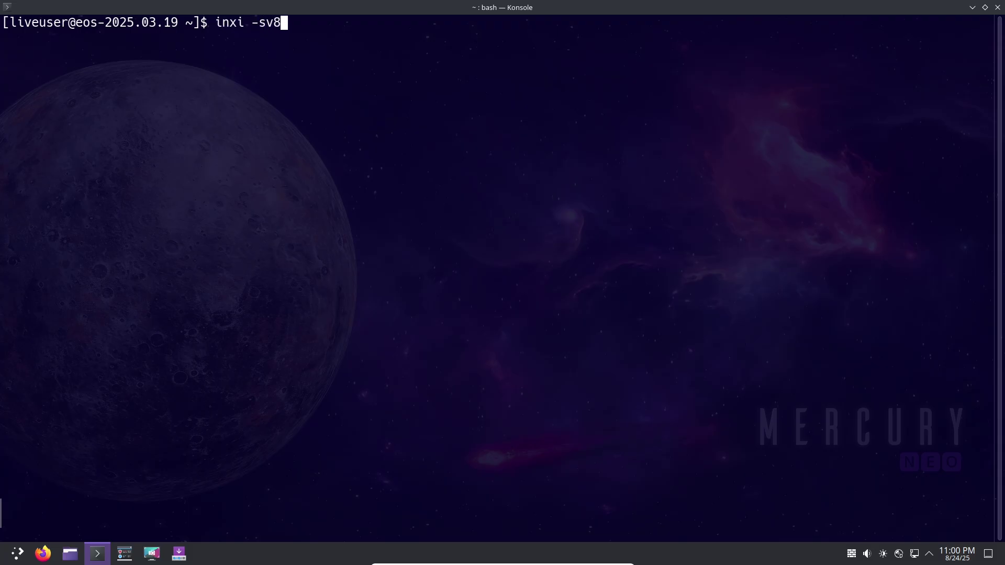
key("Return")
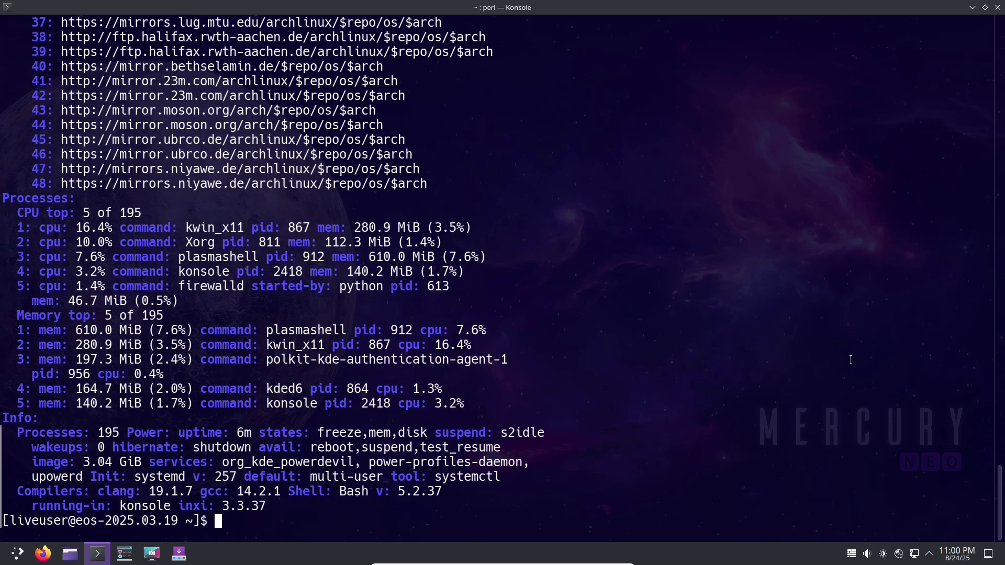
left_click_drag(273, 501, 4, 420)
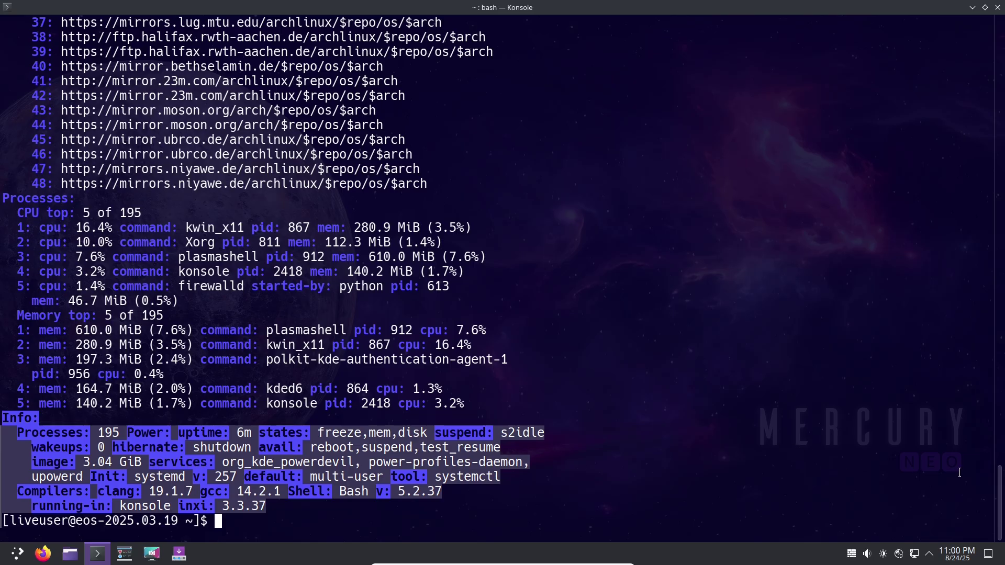
left_click_drag(1001, 488, 969, 191)
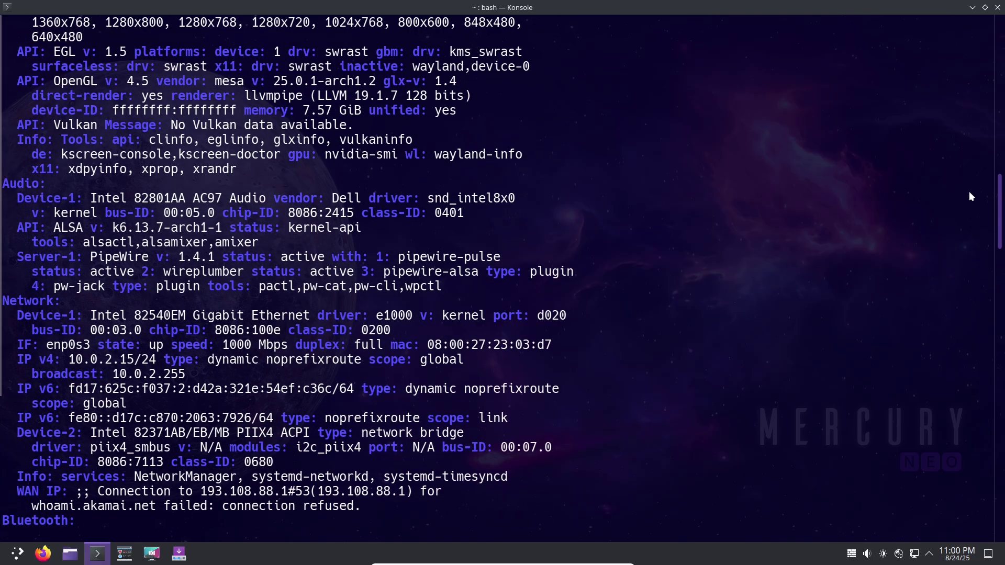
left_click_drag(449, 291, 9, 188)
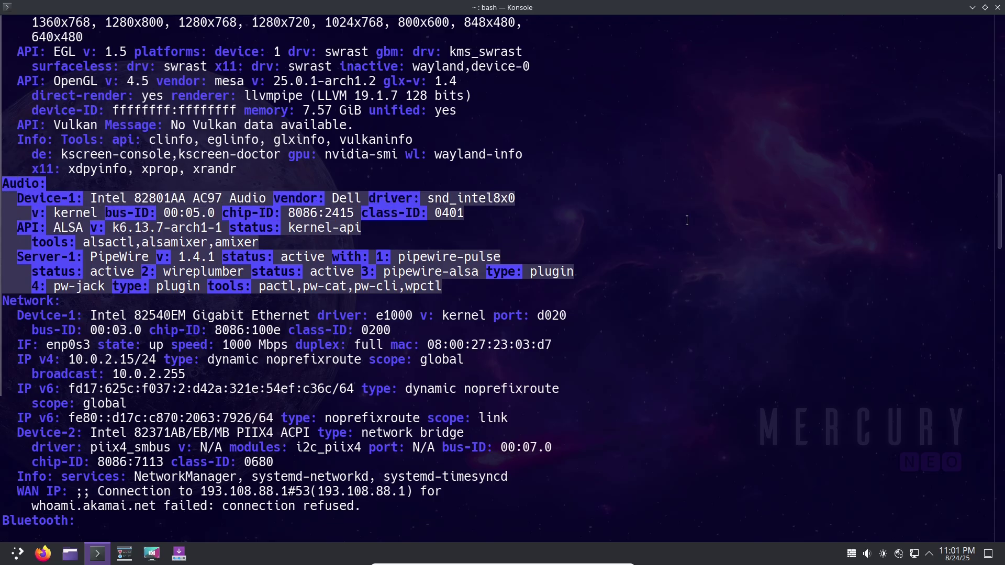
left_click_drag(999, 222, 998, 197)
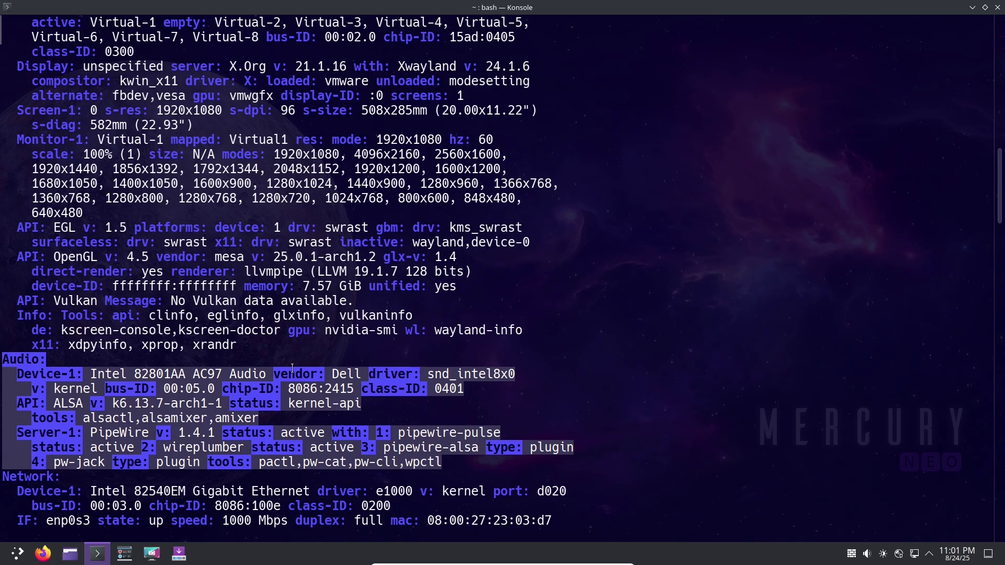
left_click_drag(251, 345, 18, 66)
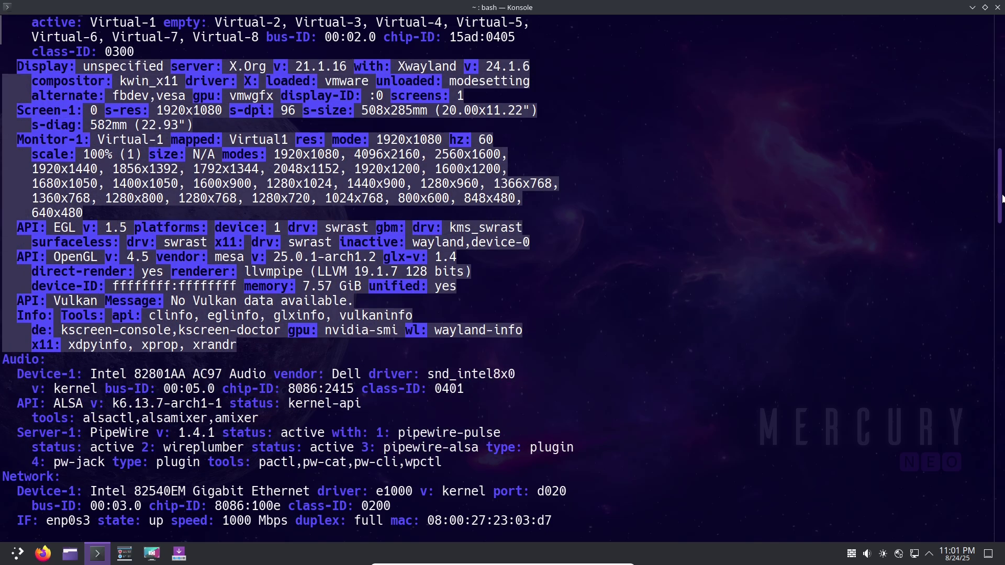
left_click_drag(1001, 198, 985, 48)
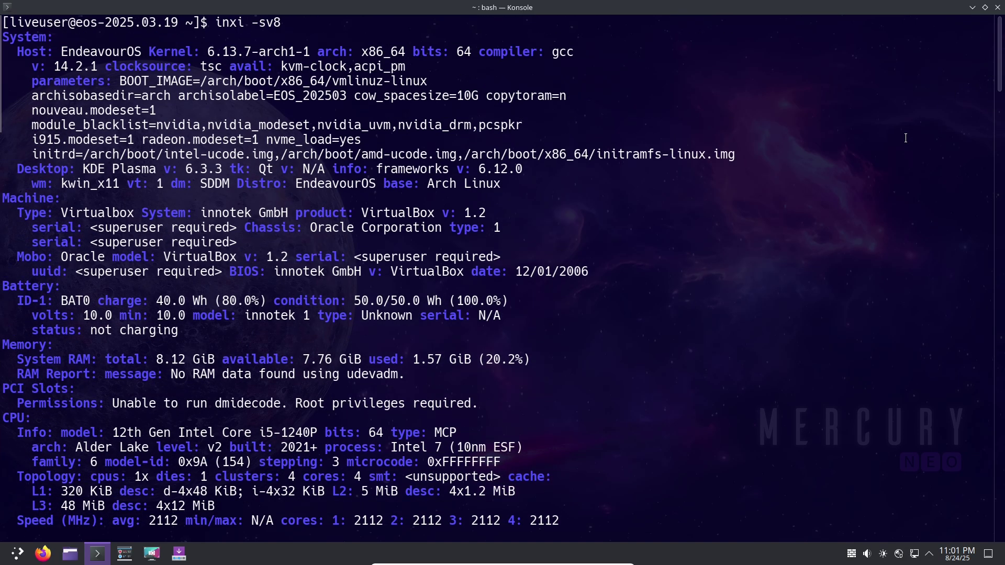
left_click_drag(5, 36, 533, 187)
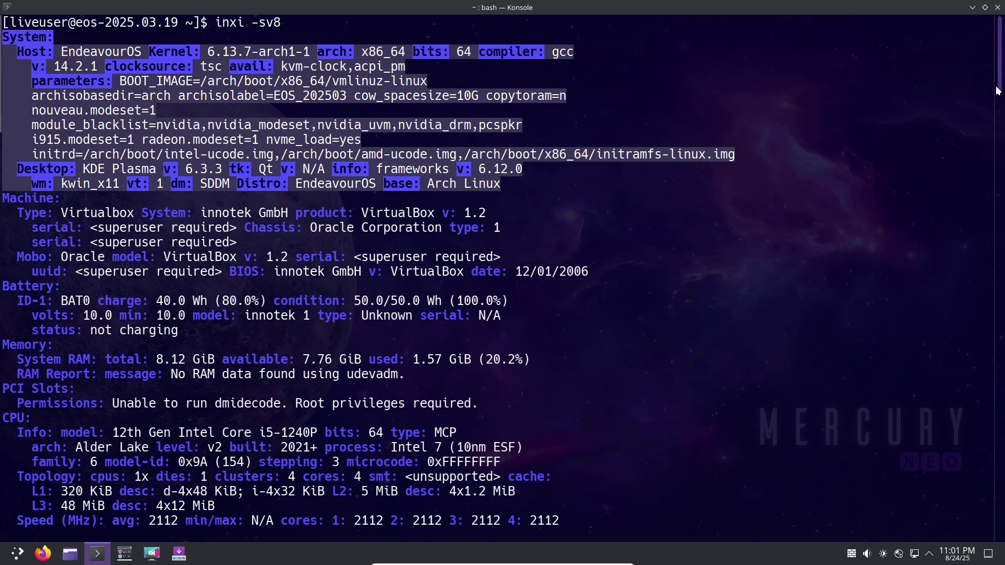
left_click_drag(1000, 90, 969, 537)
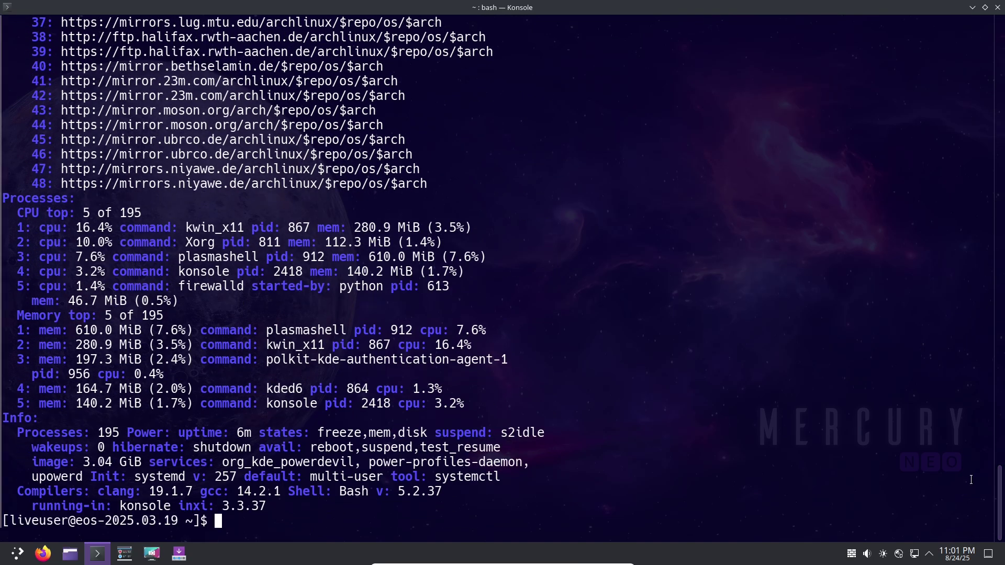
- Close Konsole, then show the launcher's Utilities > System applications in a widened menu
left_click(998, 8)
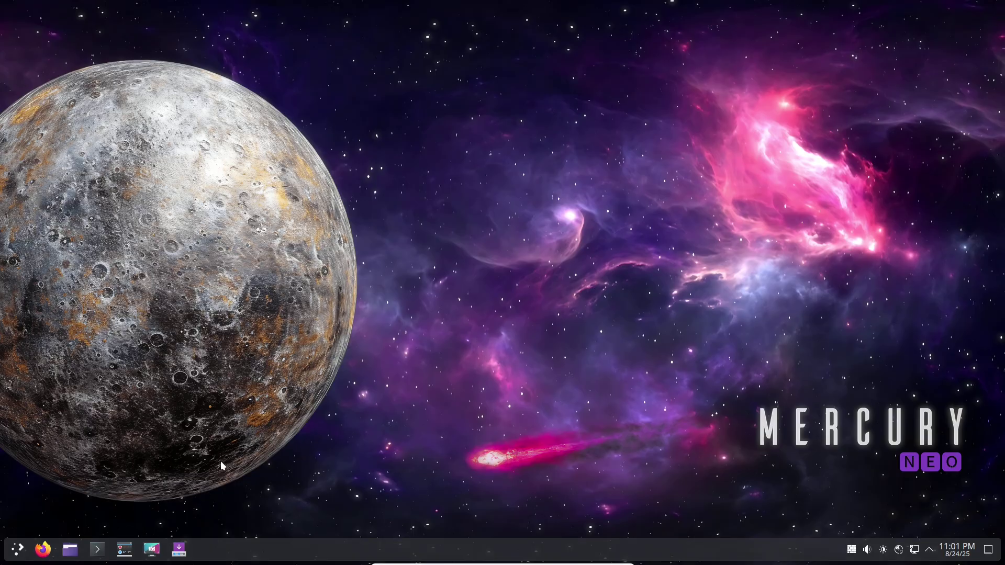
left_click(18, 550)
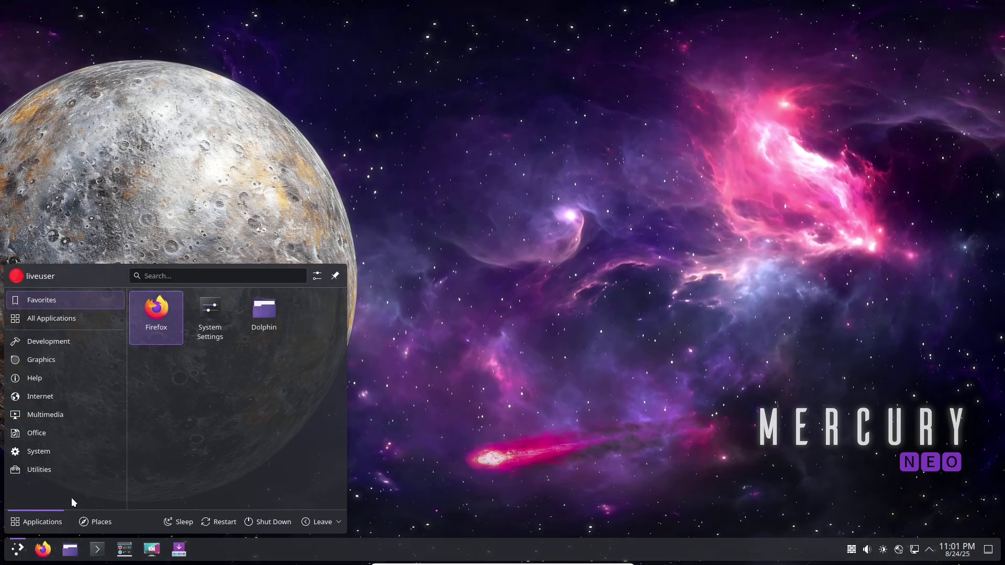
mouse_move(73, 475)
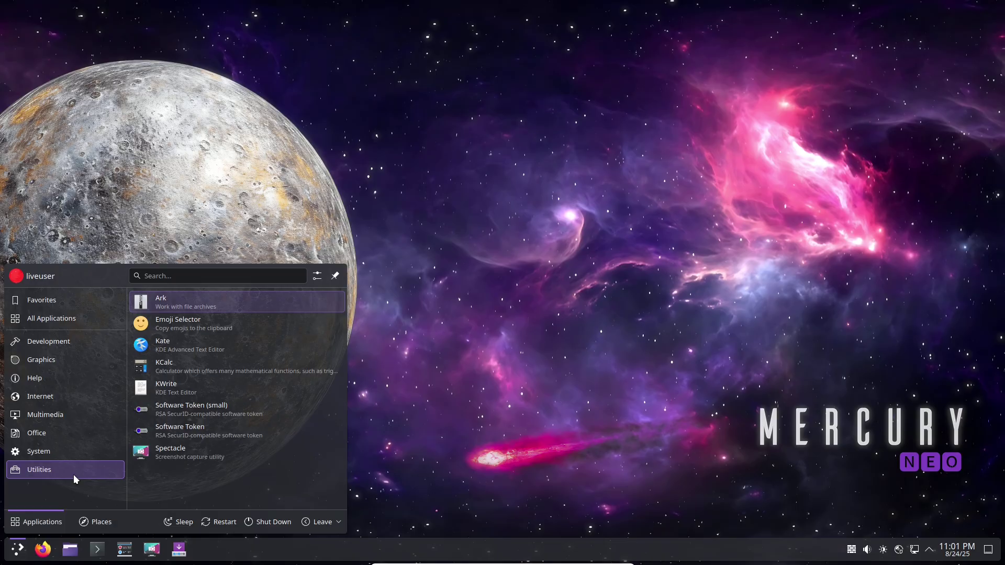
mouse_move(73, 451)
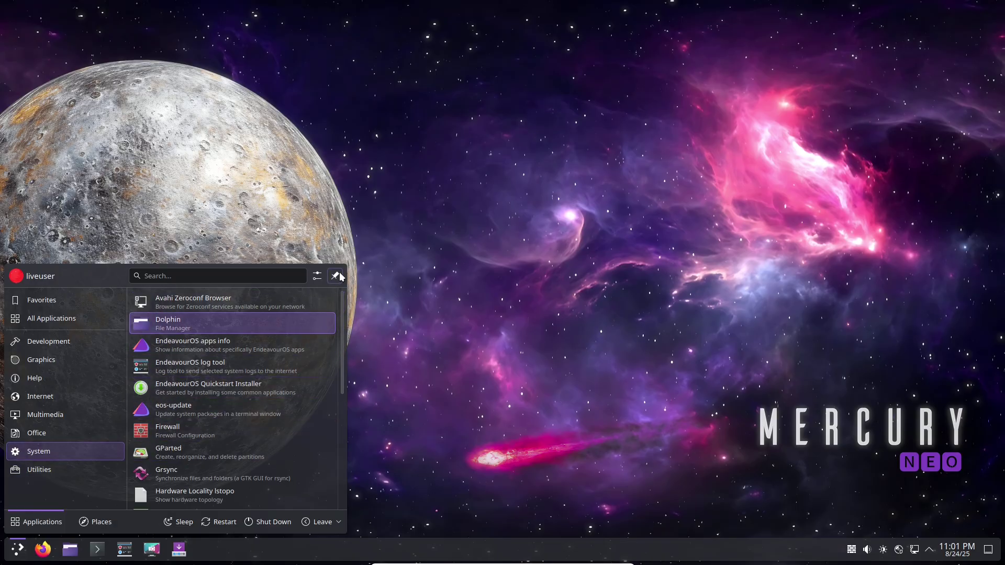
left_click_drag(345, 265, 403, 126)
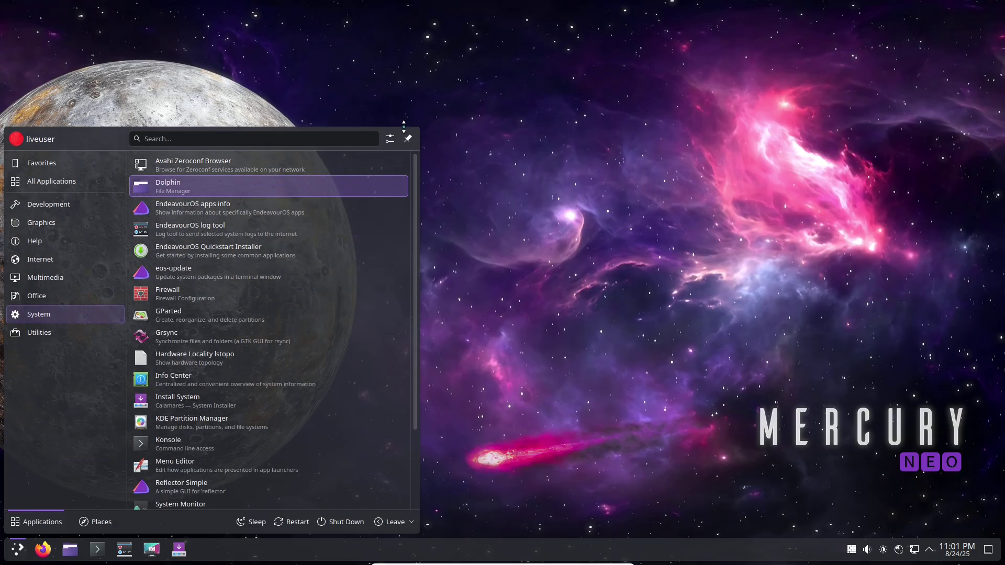
- Launch Info Center maximized and view its X-Server, Window Manager, Vulkan and OpenGL (GLX) pages
left_click(320, 380)
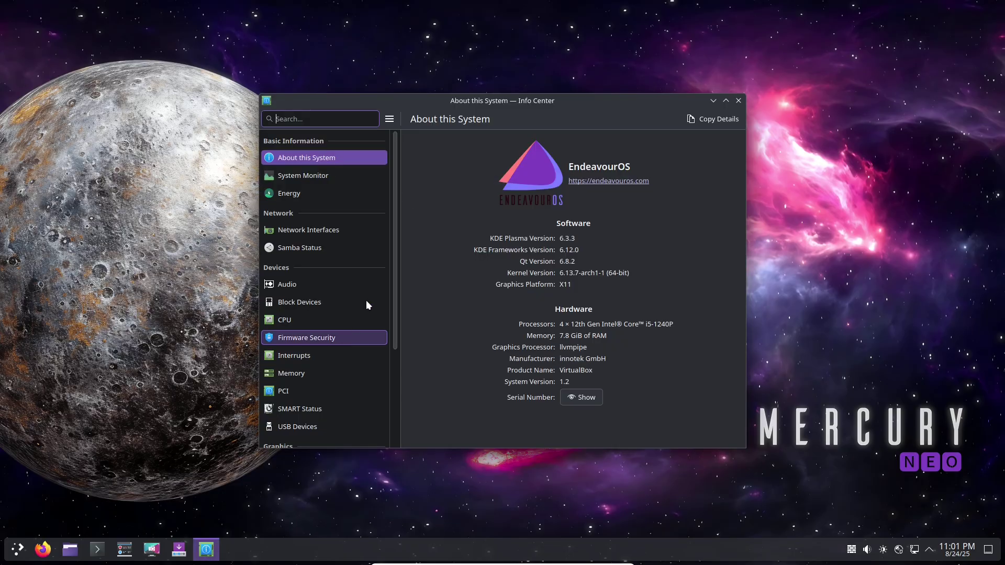
left_click(726, 101)
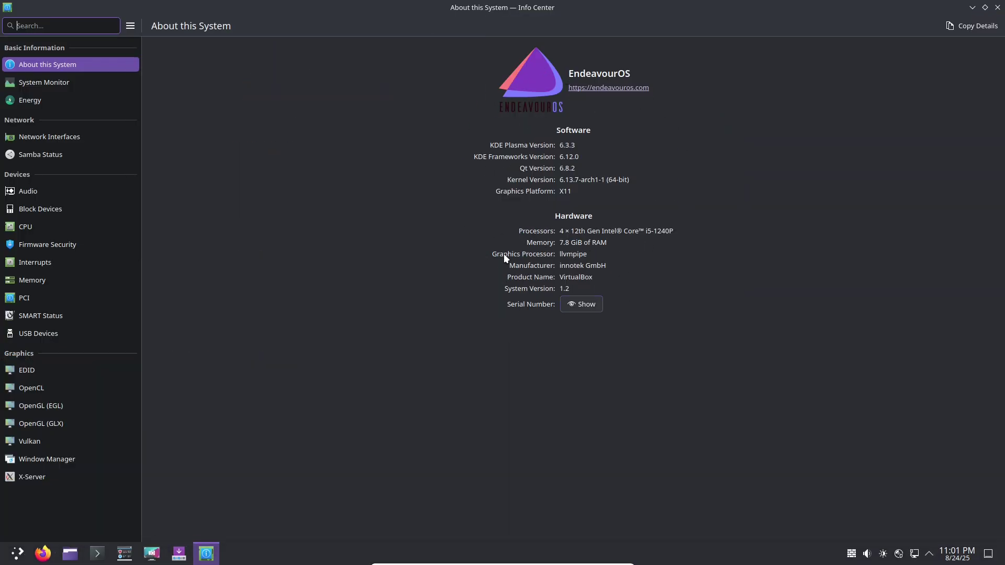
left_click(84, 471)
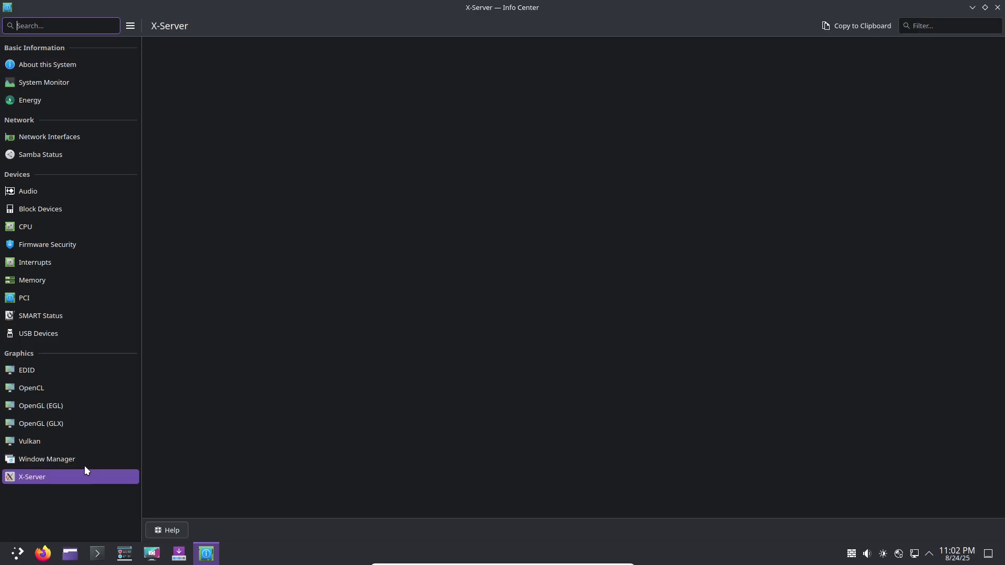
left_click(86, 459)
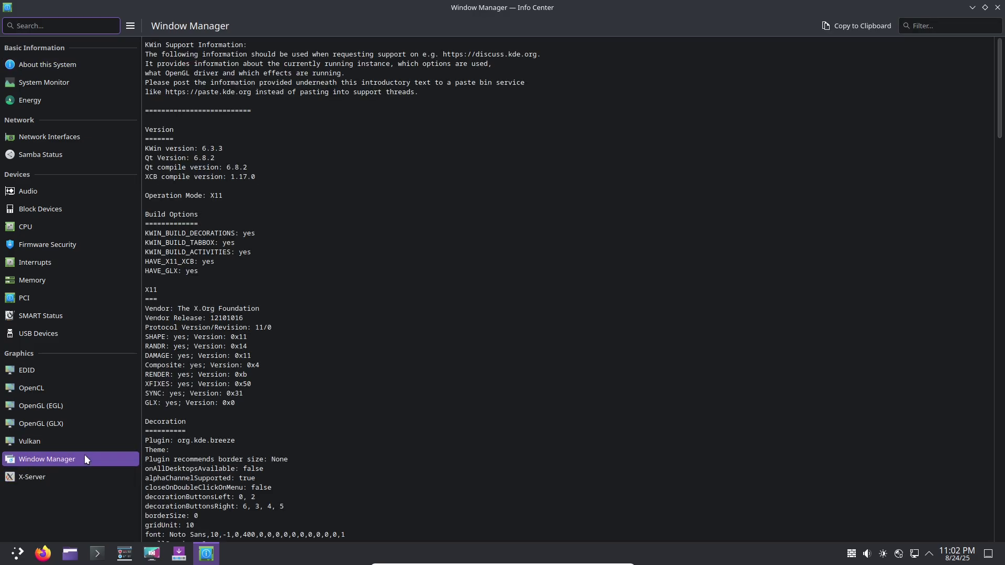
left_click(84, 443)
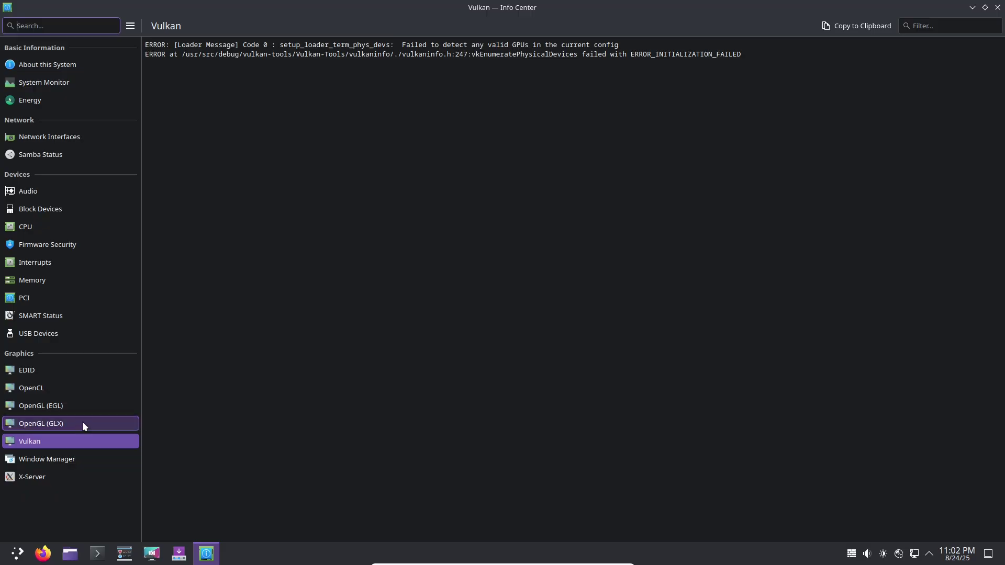
left_click(83, 422)
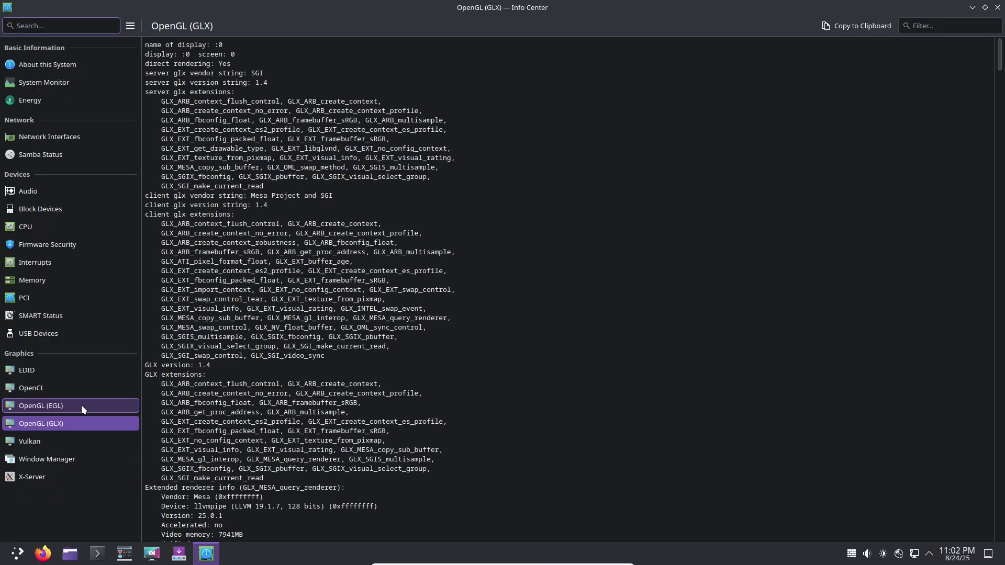
- Browse the OpenGL (EGL), OpenCL, EDID, Audio and CPU pages, return to About this System, then exit
left_click(81, 404)
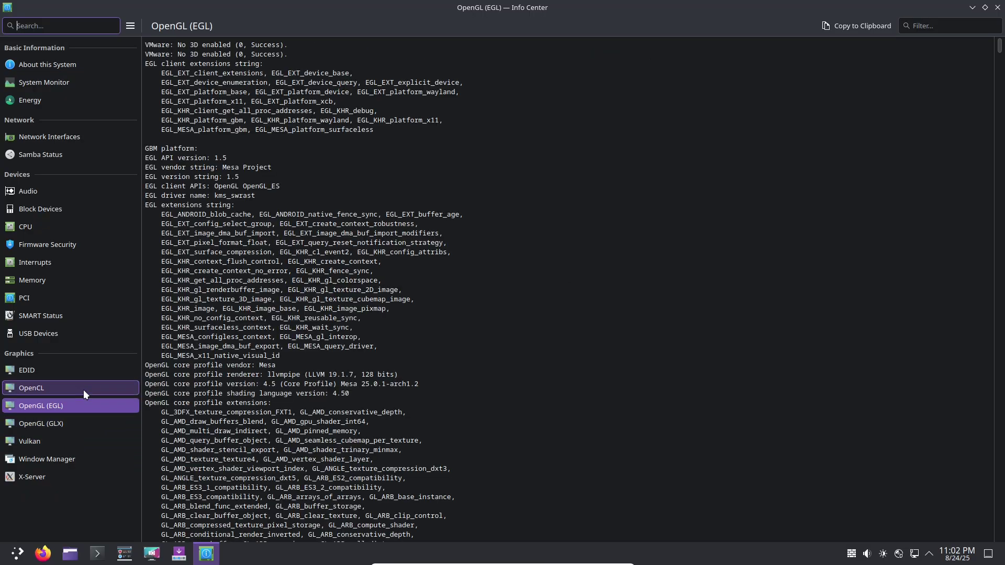
left_click(84, 390)
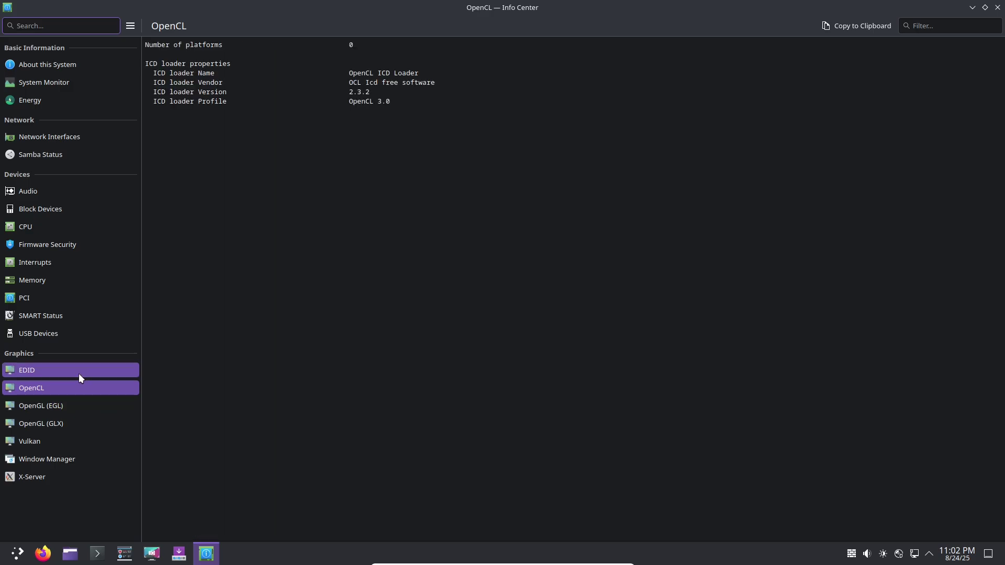
left_click(79, 373)
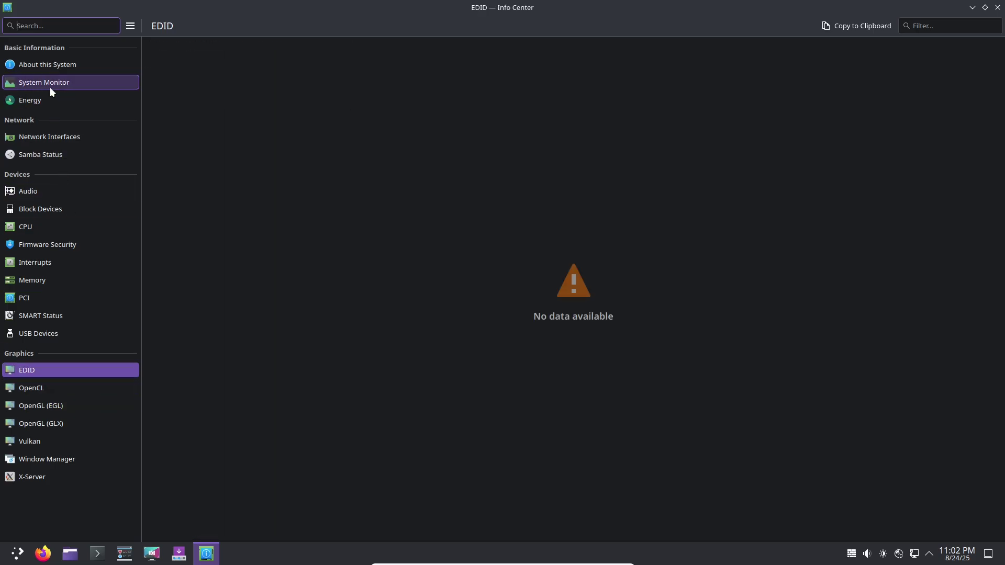
left_click(73, 191)
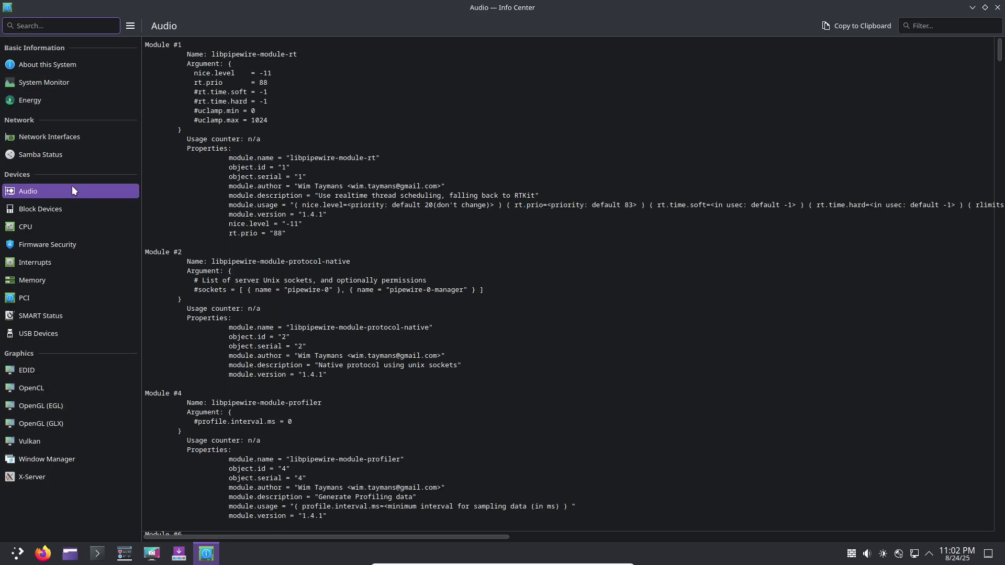
left_click(74, 225)
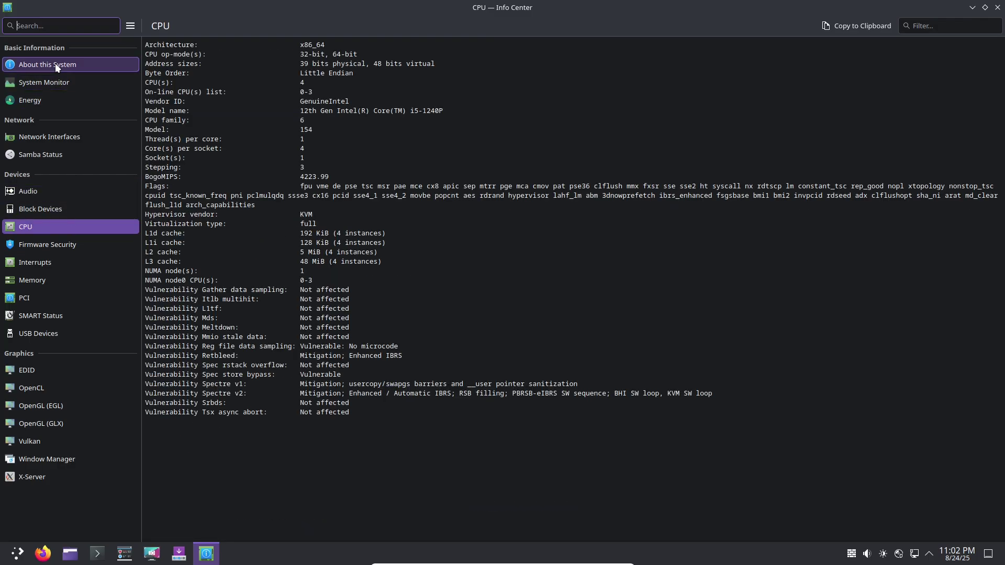
left_click(55, 63)
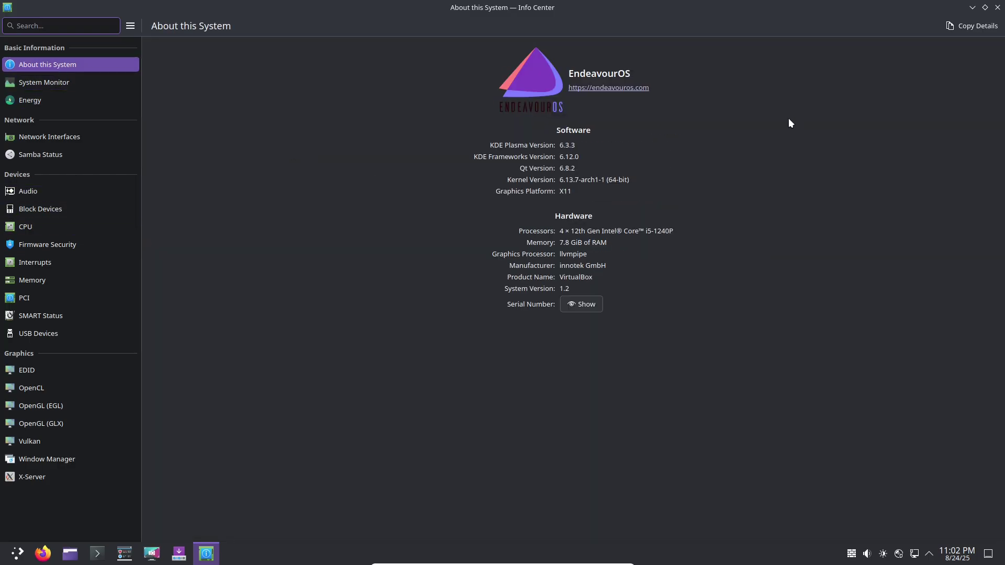
left_click(998, 8)
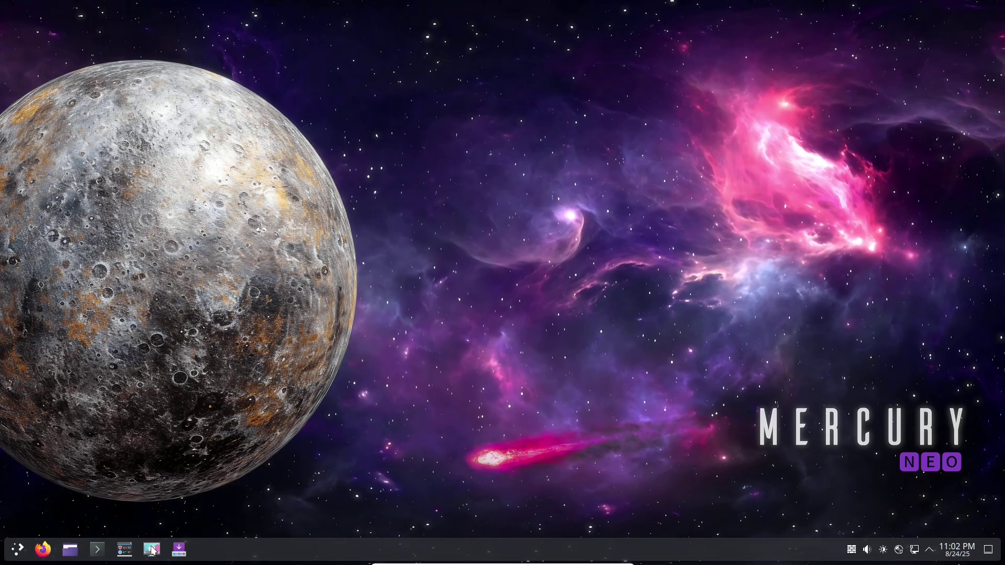
- Launch eos-update from the Application Launcher's System category
left_click(17, 549)
left_click(40, 319)
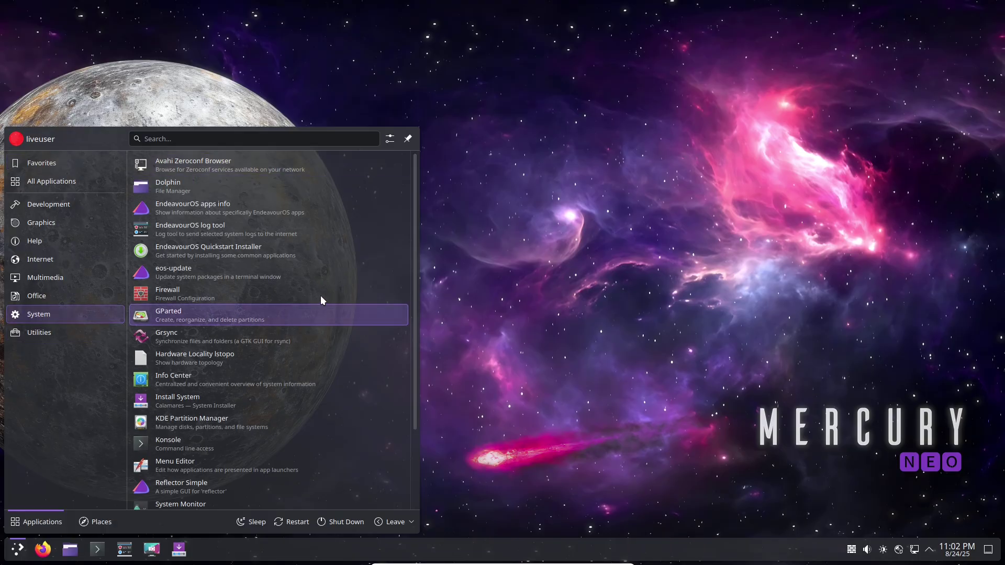
left_click(303, 274)
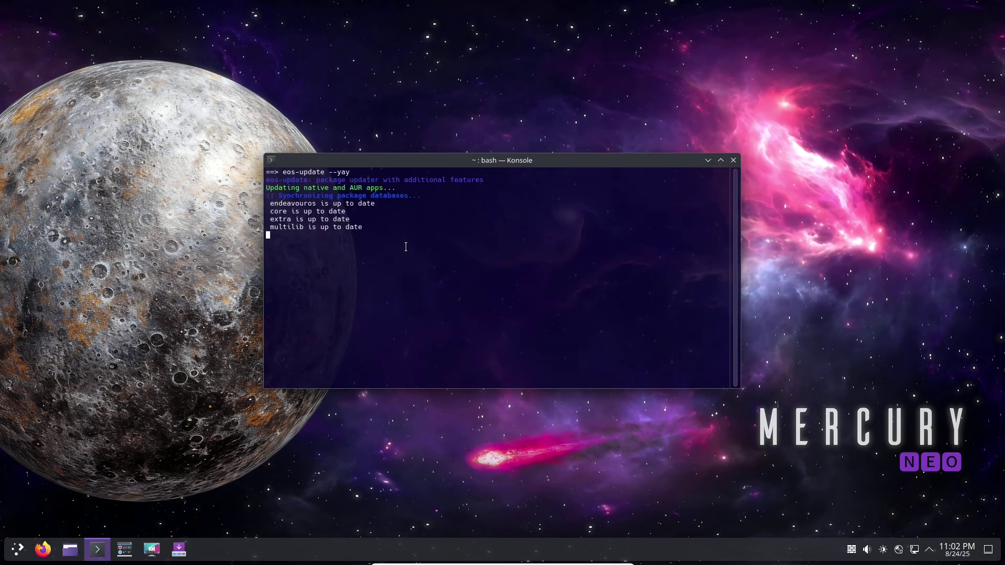
- Maximize Konsole with larger text, then launch Reflector Simple and dismiss its fetch error
left_click(721, 160)
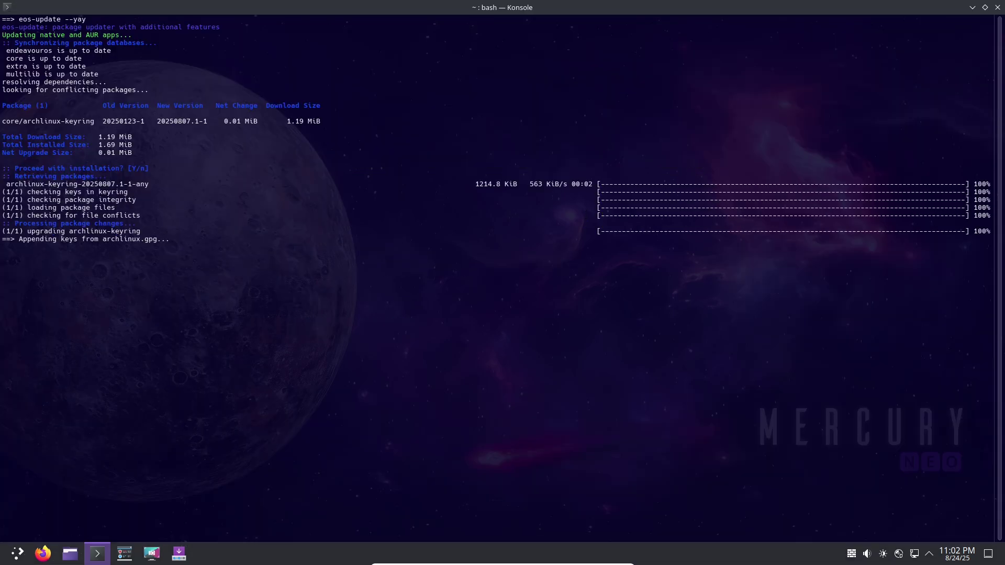
key("ctrl+plus")
key("ctrl+plus")
key("ctrl+plus")
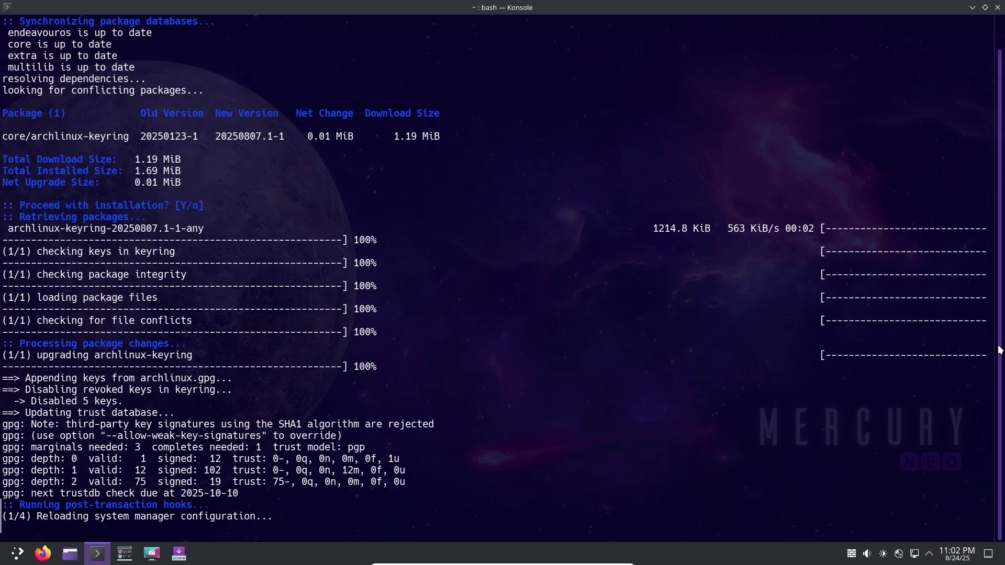
left_click(19, 554)
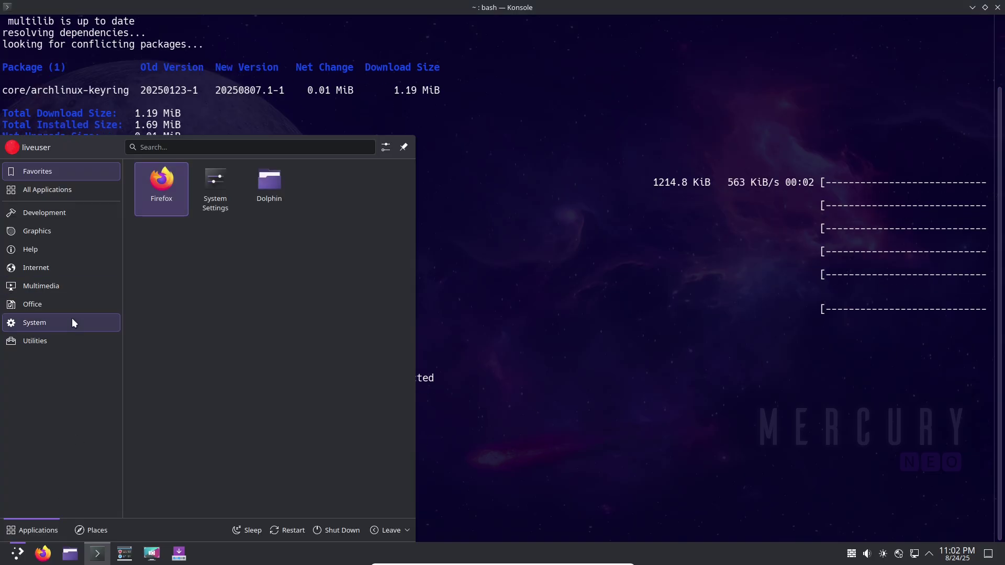
mouse_move(83, 324)
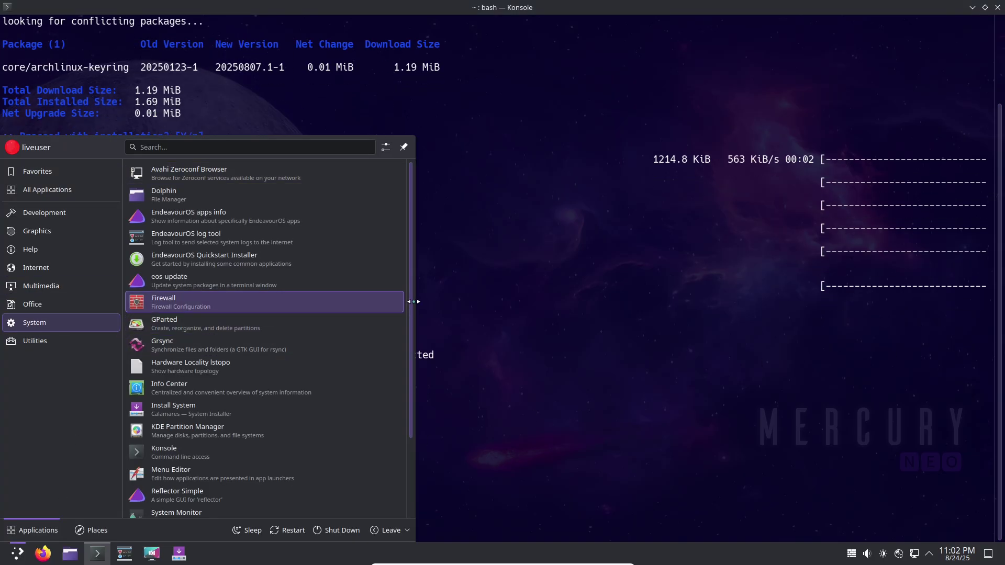
scroll(408, 335, "down", 3)
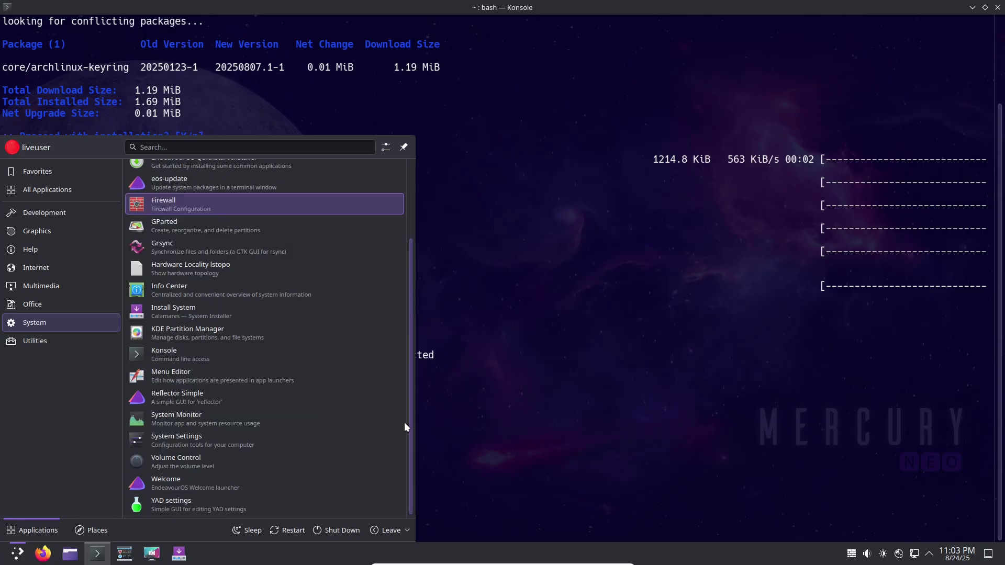
left_click(306, 392)
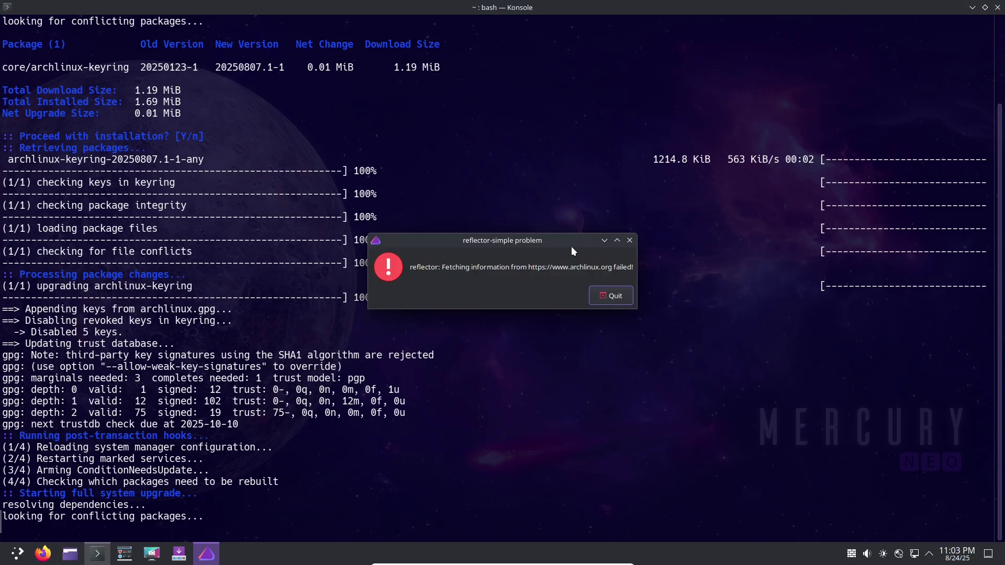
left_click(603, 298)
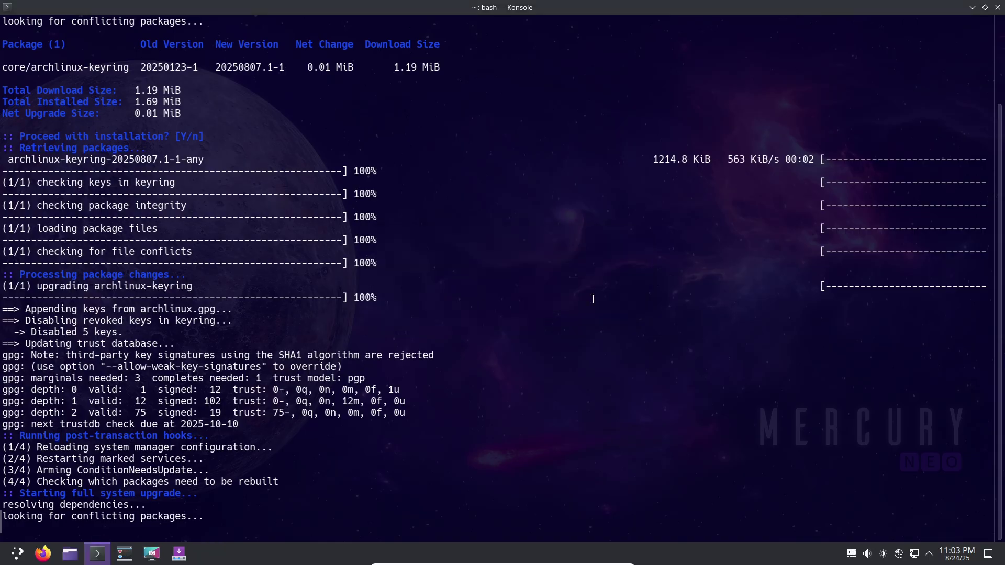
- Select the 695-package upgrade summary waiting at the Proceed with installation prompt
left_click(22, 552)
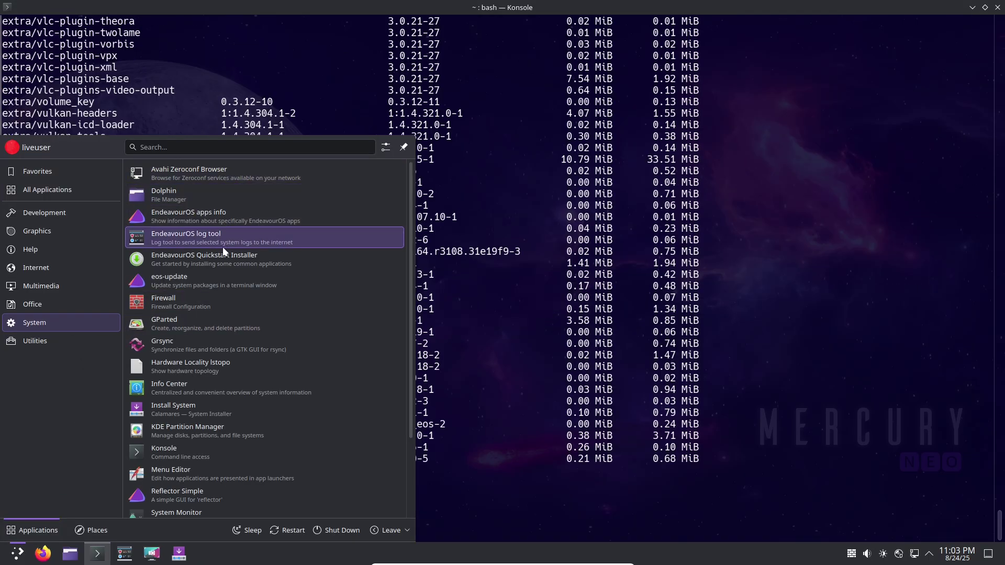
left_click(645, 262)
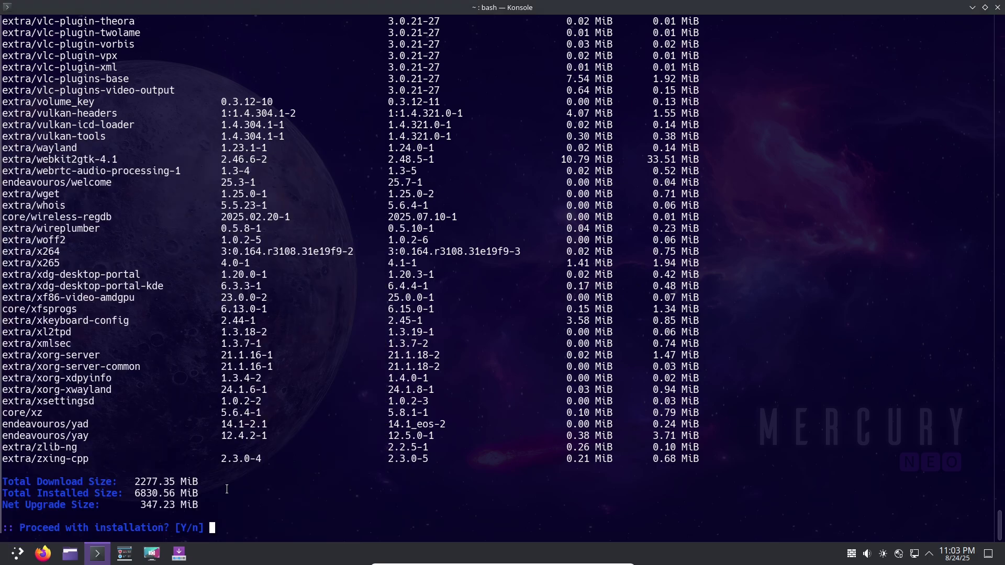
left_click_drag(236, 528, 44, 456)
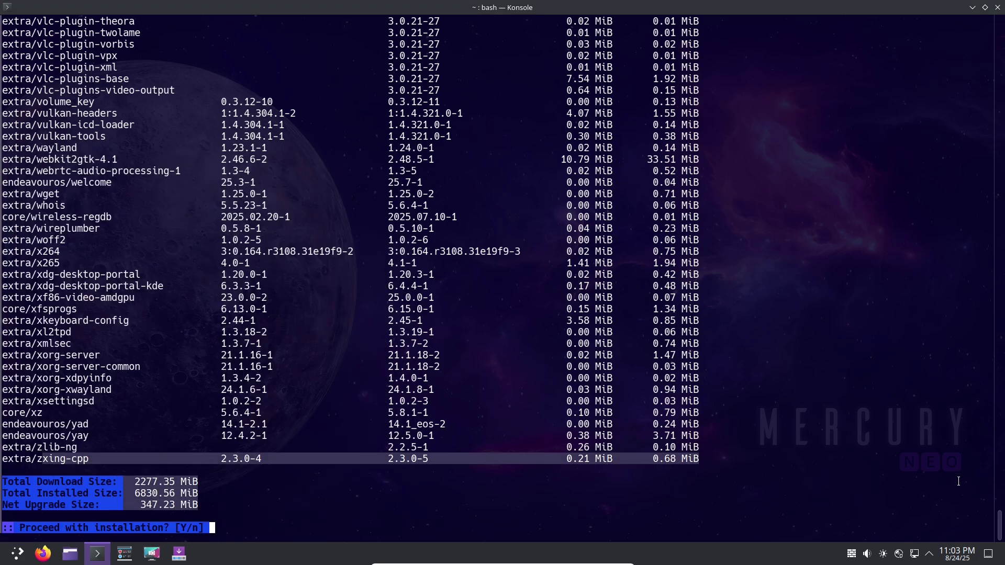
left_click_drag(1000, 527, 994, 47)
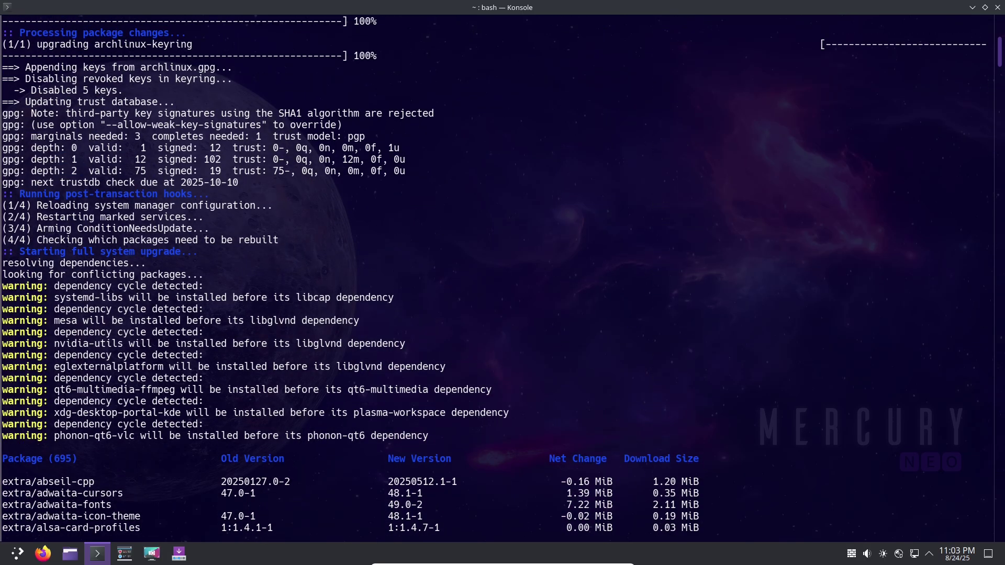
- Close Konsole, open the Desktop and Wallpaper settings full-screen, and bring up Get New wallpapers
left_click(998, 8)
right_click(363, 182)
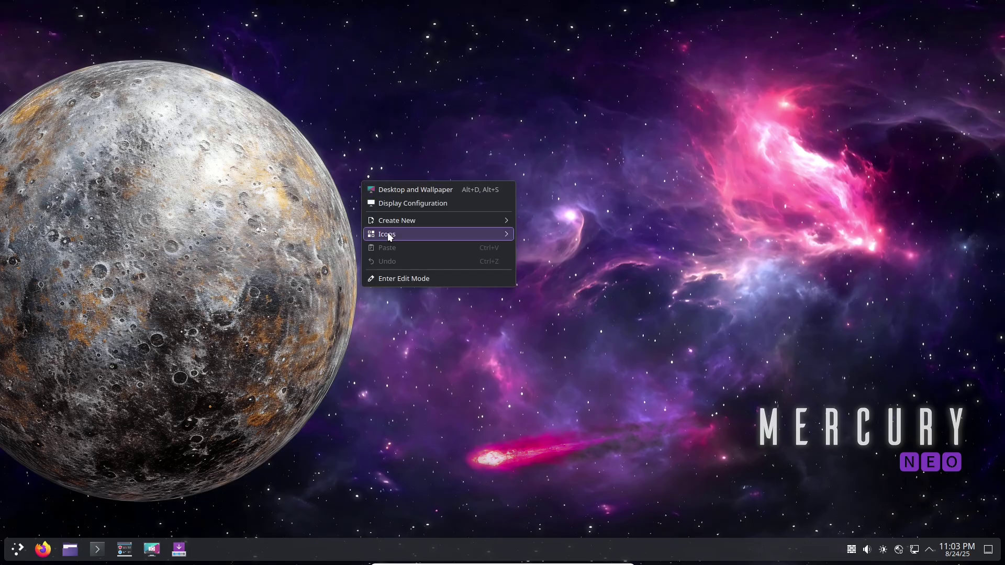
left_click(401, 191)
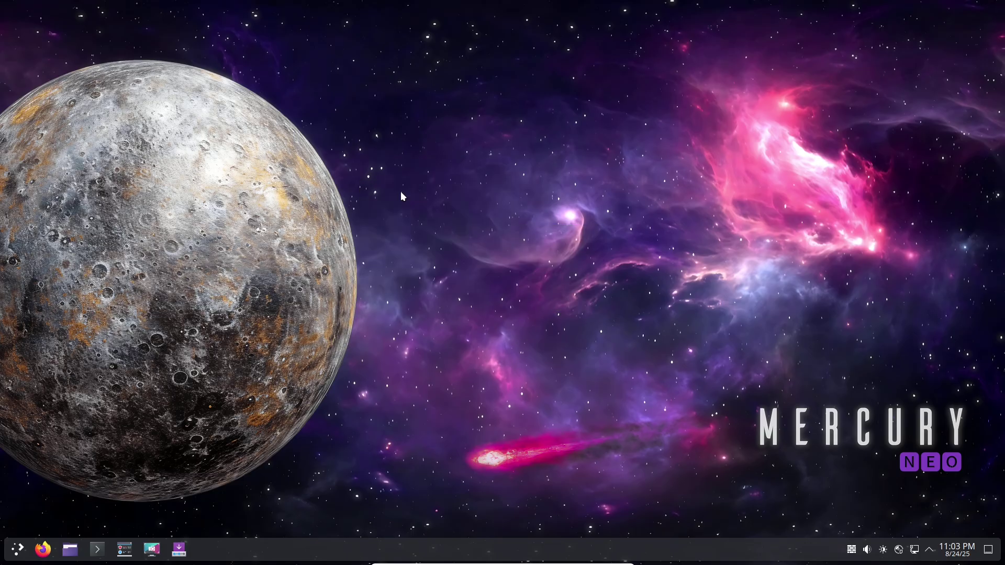
left_click(671, 129)
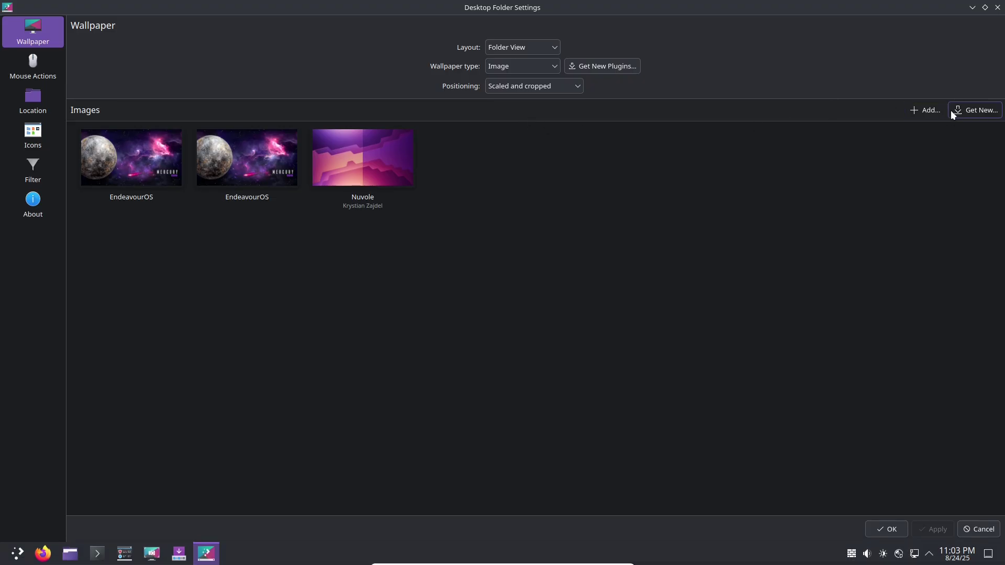
left_click(975, 110)
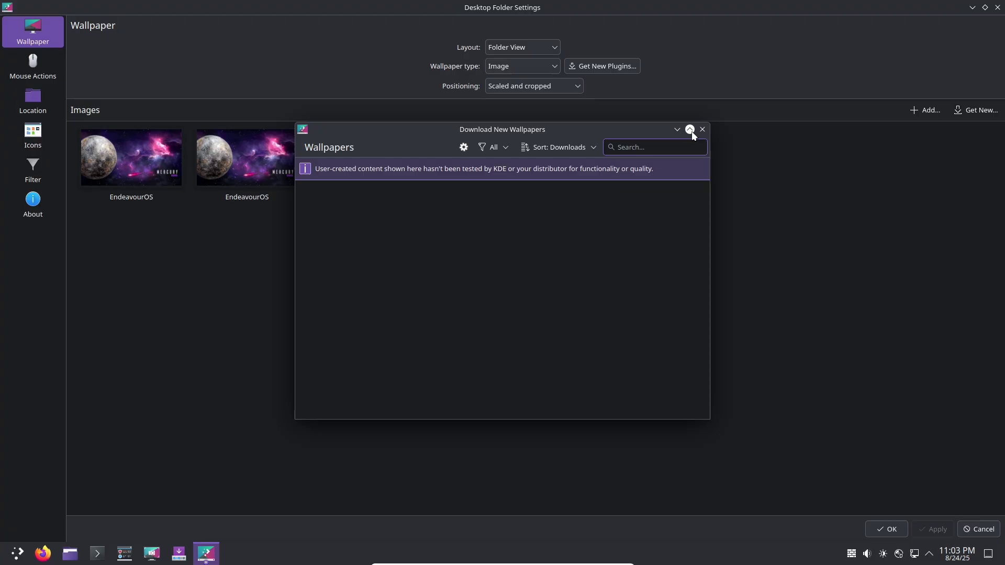
- Maximize the wallpaper catalogue, scroll to Ventura, install it and go back to the list
left_click(690, 130)
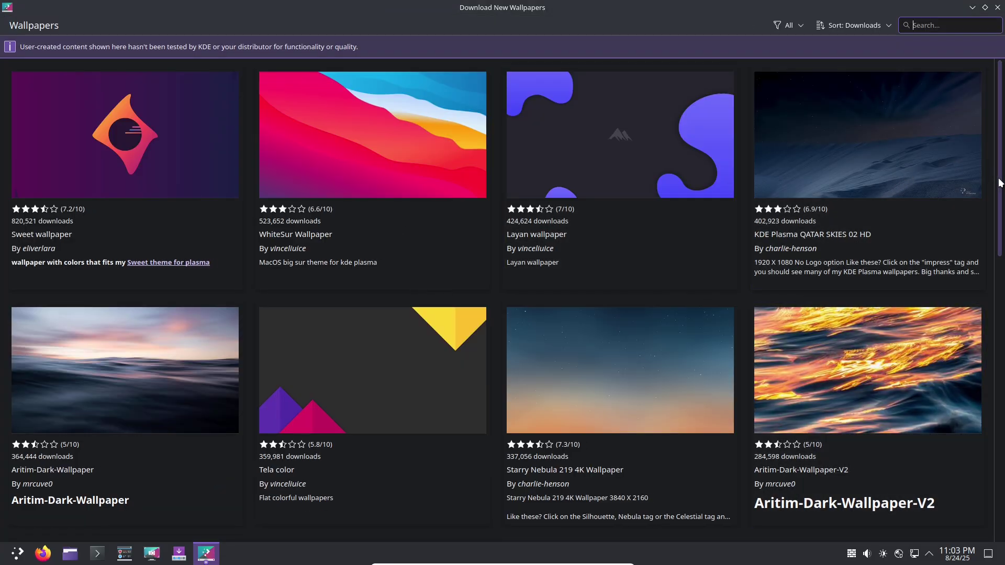
left_click_drag(994, 217, 984, 385)
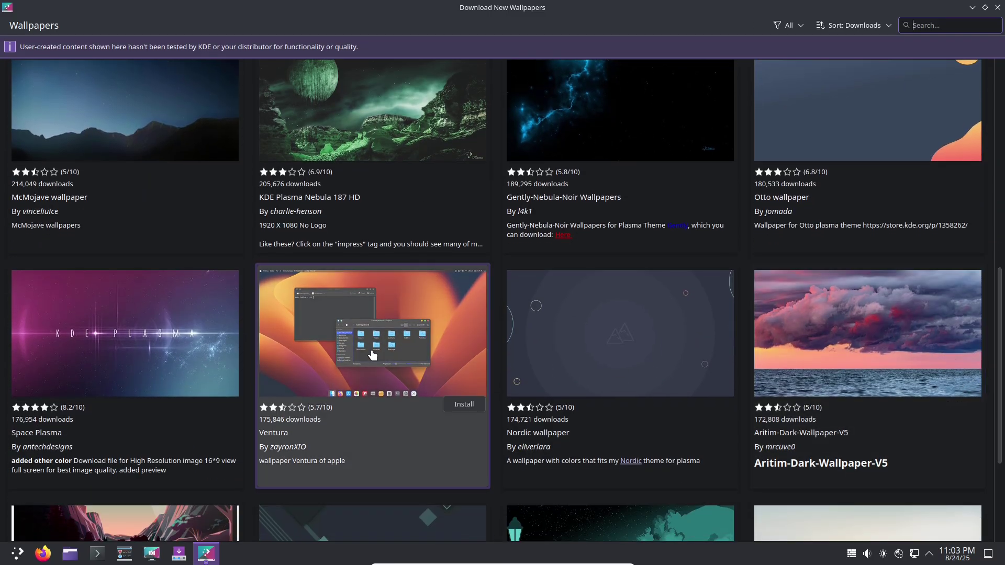
left_click(371, 352)
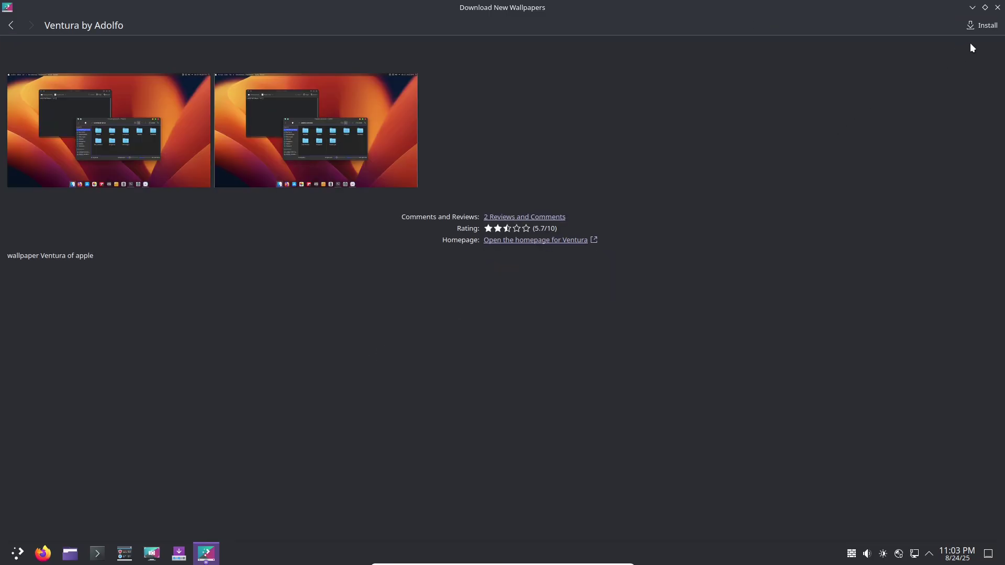
left_click(977, 27)
left_click(11, 25)
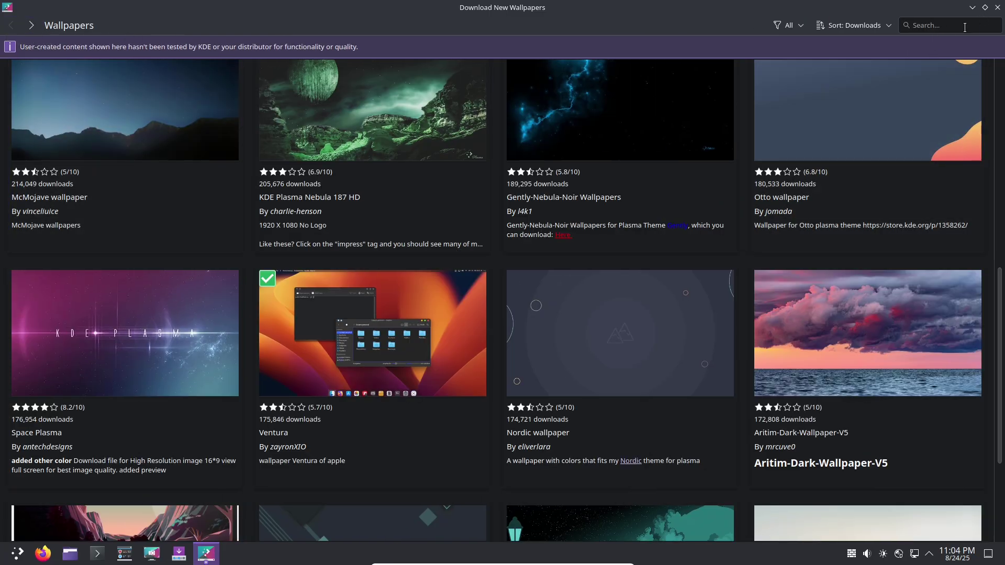
- Close the wallpaper catalogue, select the Ventura thumbnail and apply it with OK
left_click(4, 12)
left_click(32, 18)
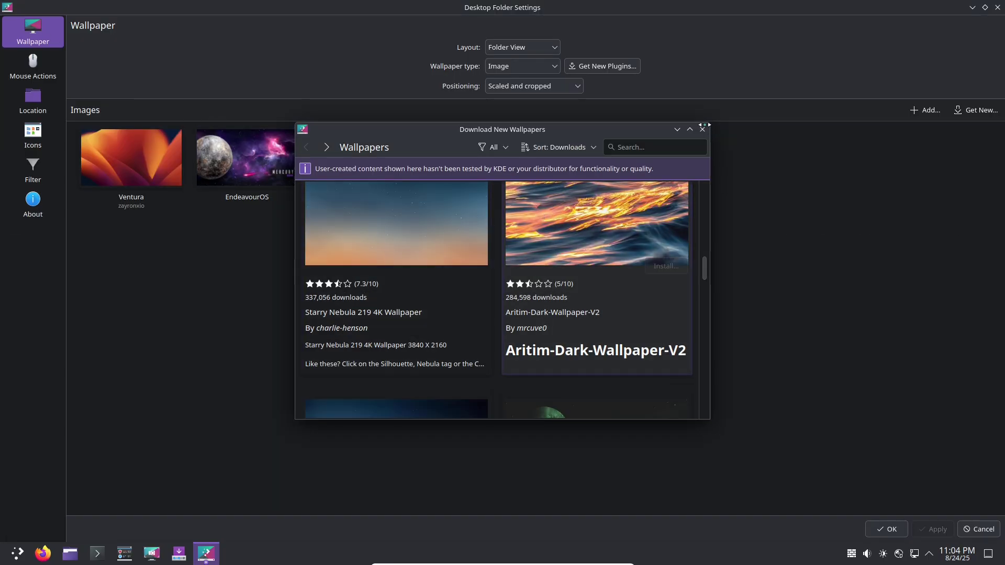
left_click(703, 130)
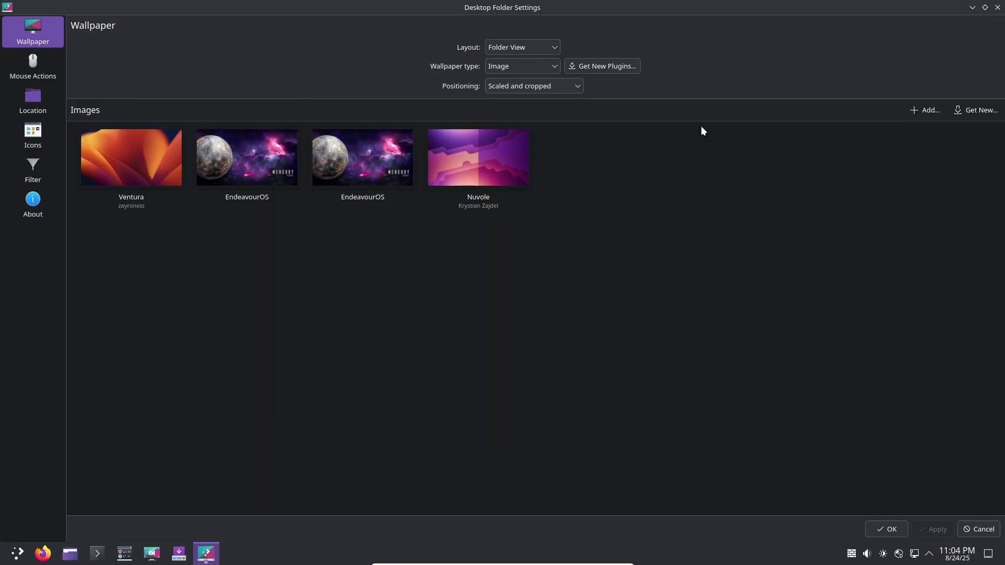
left_click(129, 151)
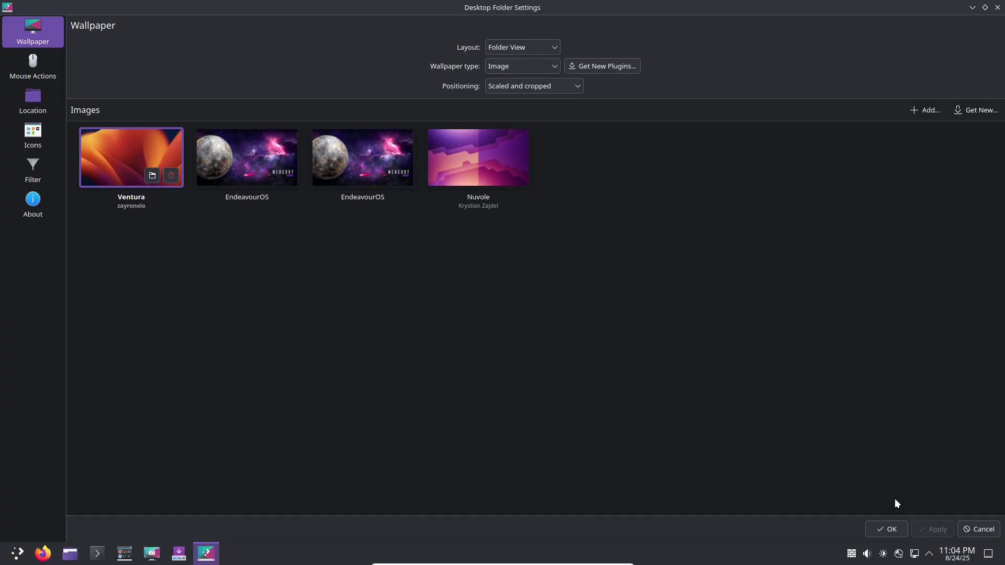
left_click(890, 534)
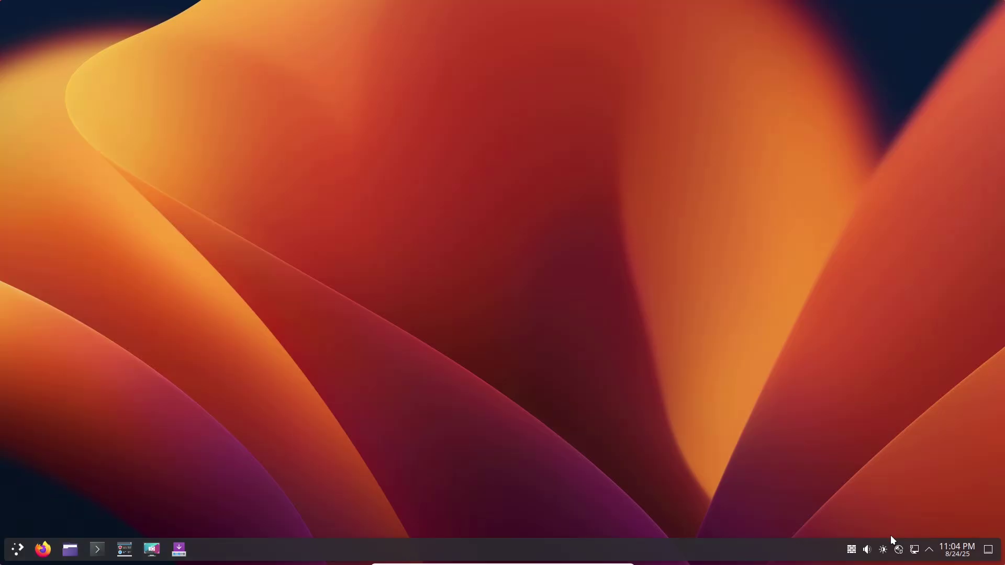
left_click(17, 550)
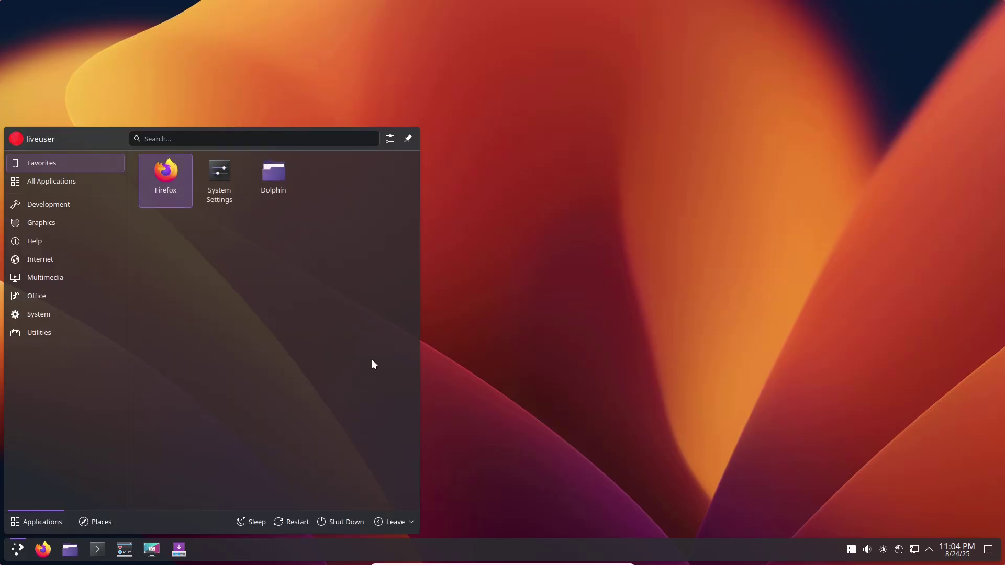
left_click(513, 296)
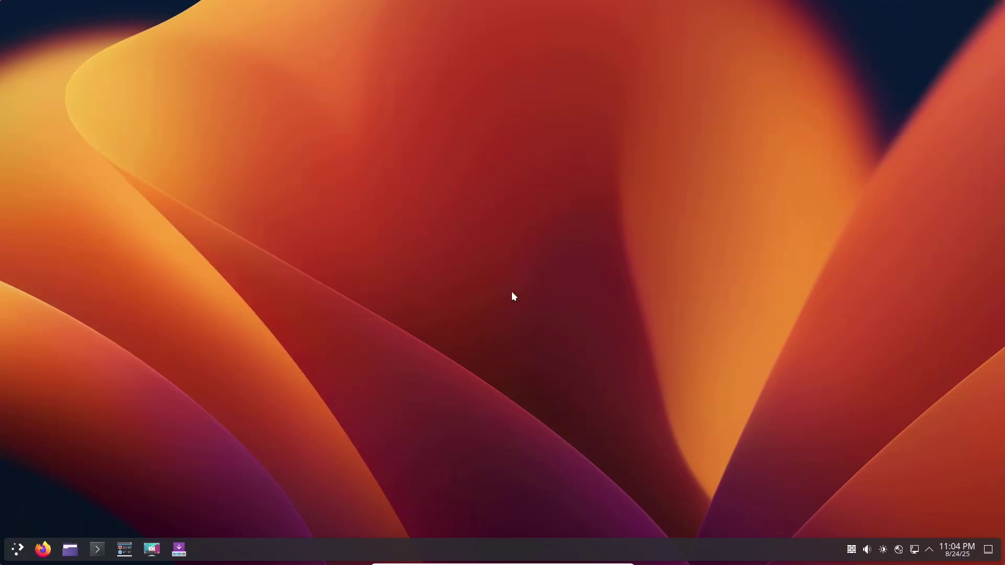
- Open System Settings on the Global Theme page and maximize the window
left_click(21, 549)
left_click(240, 180)
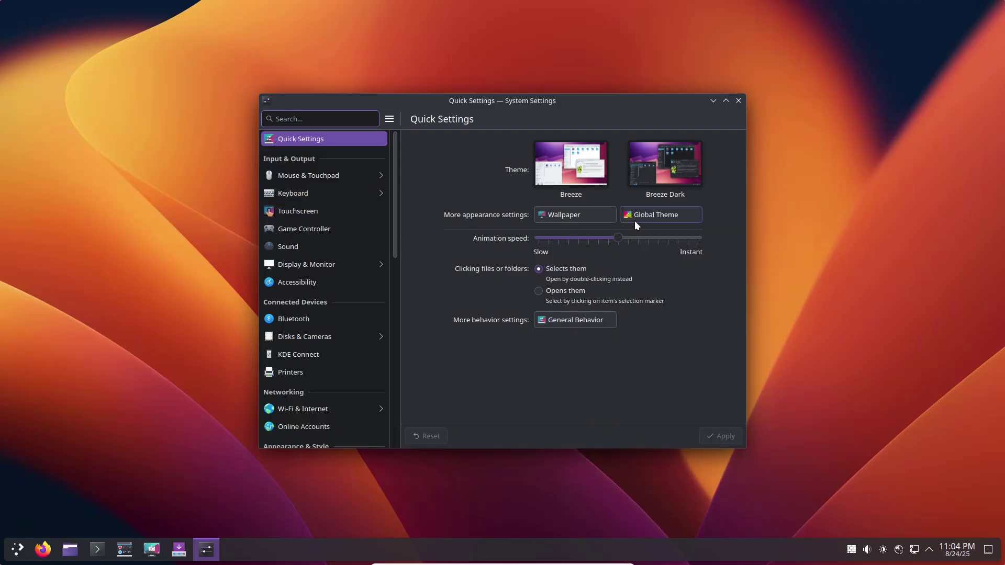
left_click(661, 214)
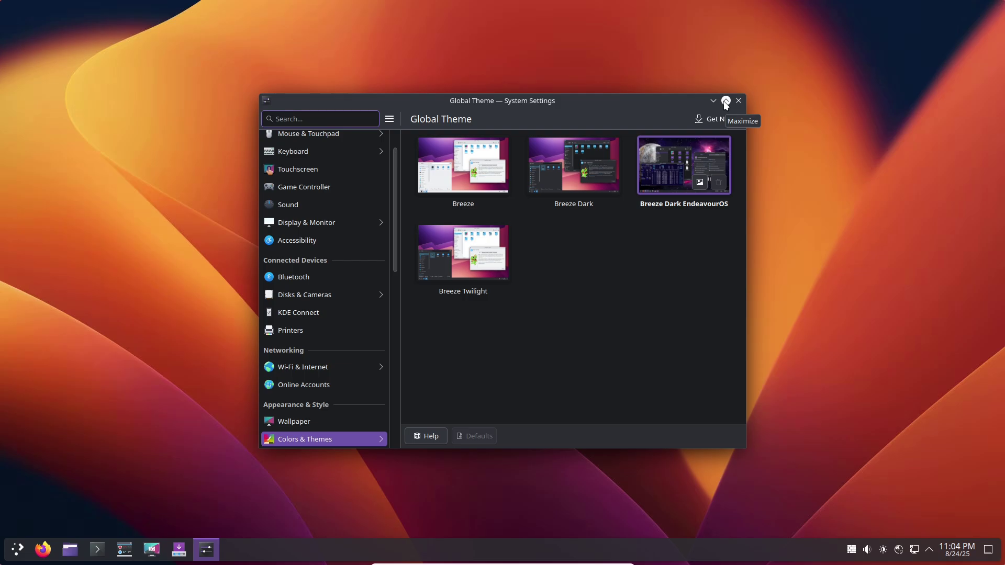
left_click(725, 100)
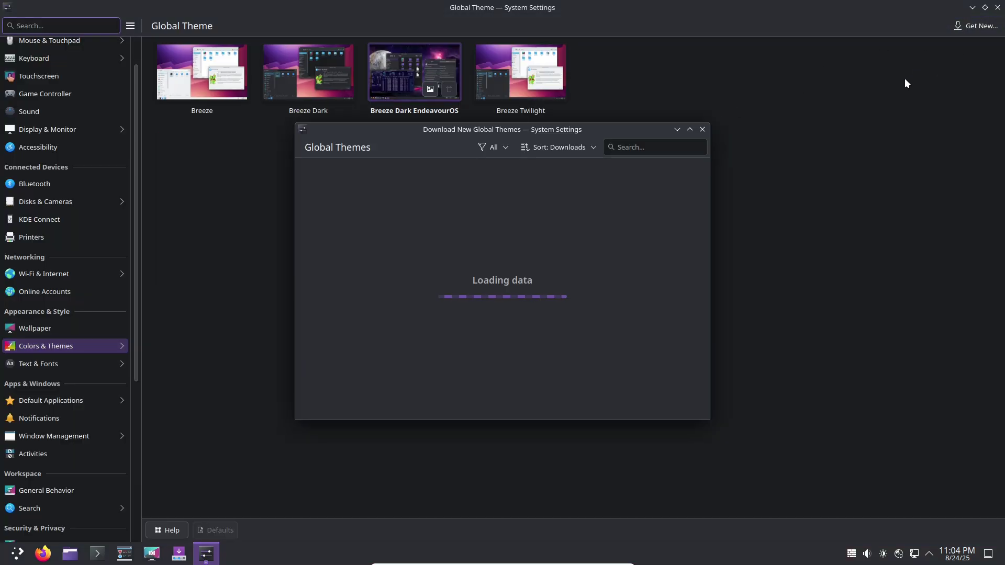
- Maximize the theme downloader, scroll to Edna-Light, open its details and start installing it
left_click(689, 130)
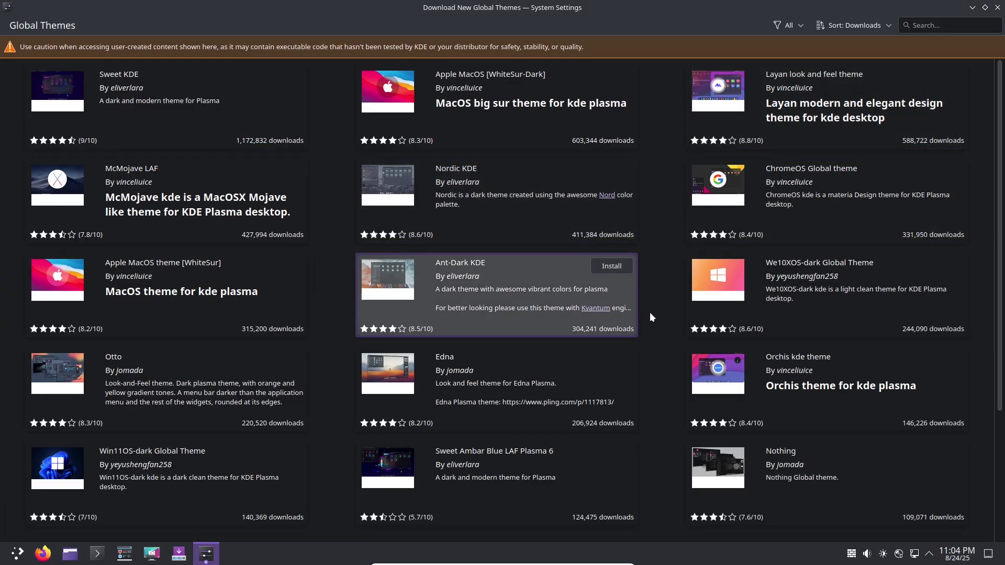
left_click_drag(1002, 238, 1000, 389)
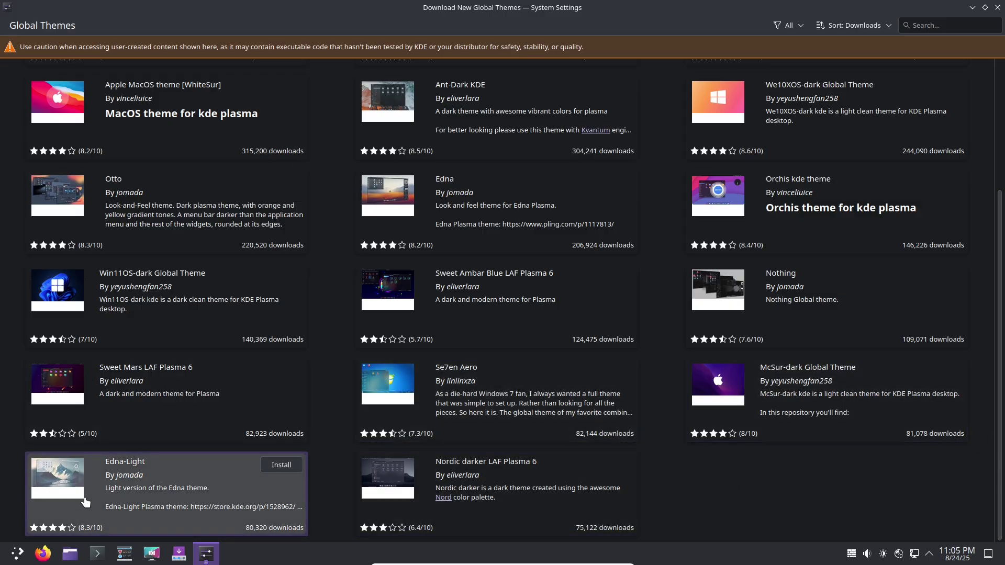
left_click(85, 501)
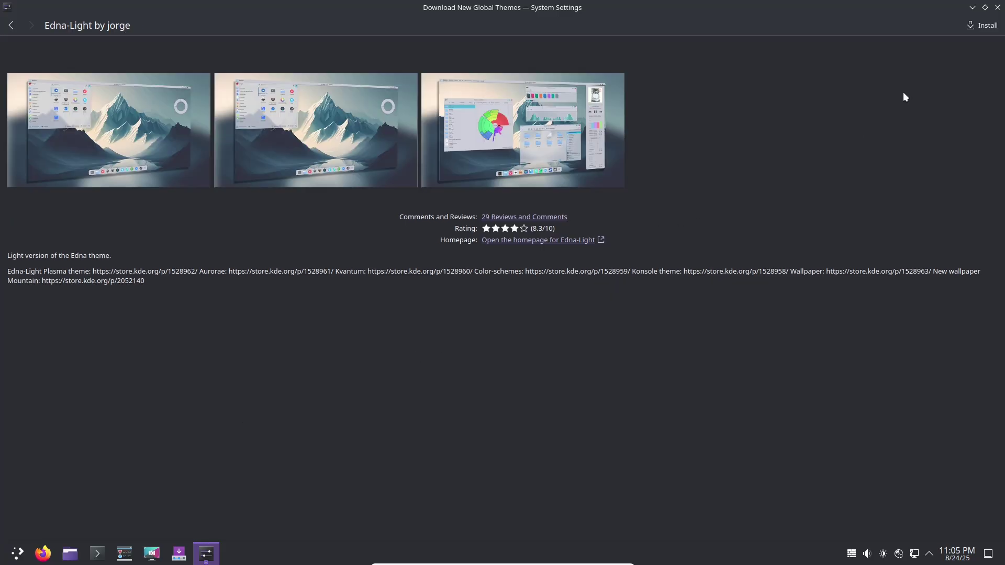
left_click(982, 26)
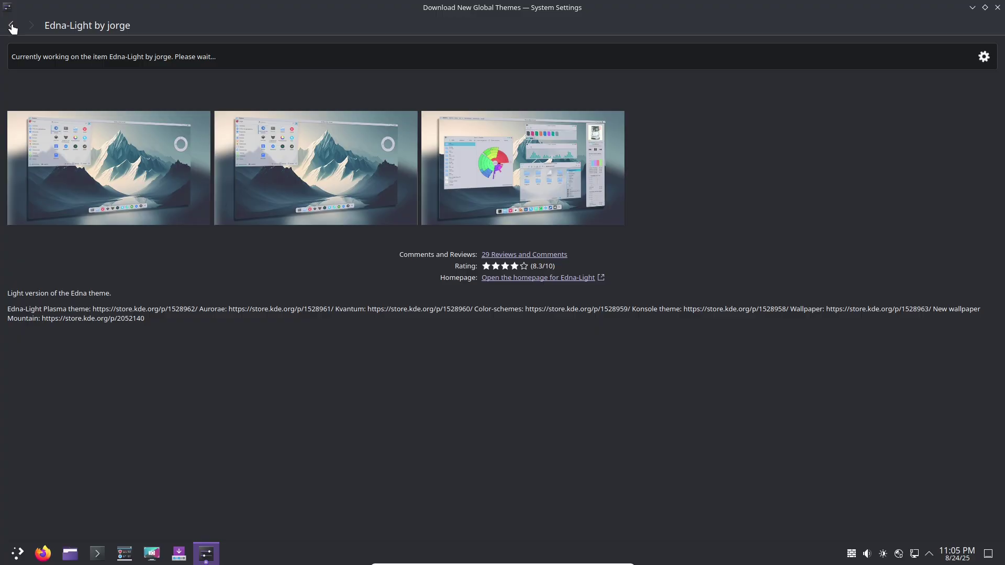
- Restore the stalled theme downloader to normal size and move it aside
left_click(984, 7)
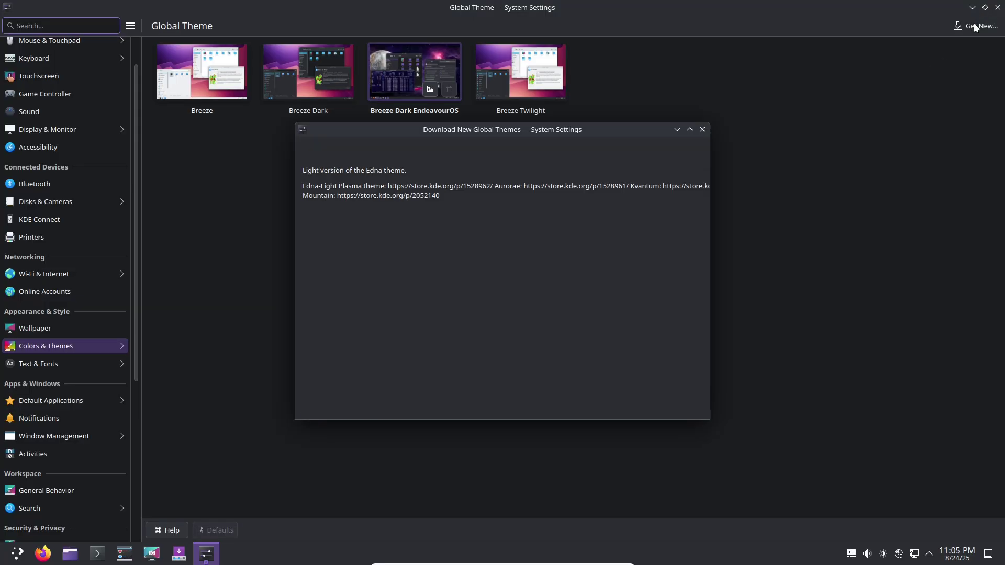
left_click_drag(603, 152, 514, 267)
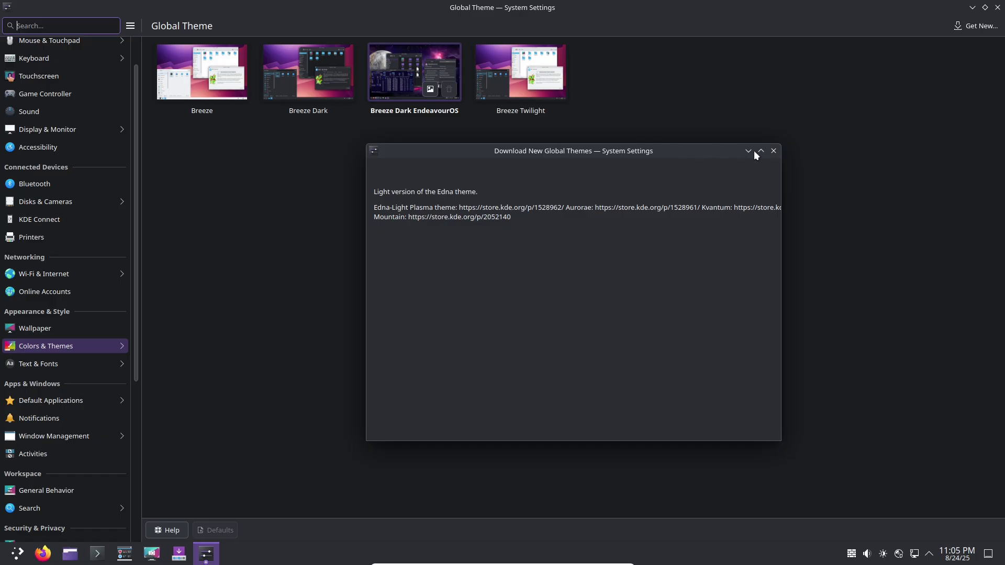
mouse_move(610, 152)
left_mouse_down()
mouse_move(721, 151)
mouse_move(590, 155)
left_mouse_up()
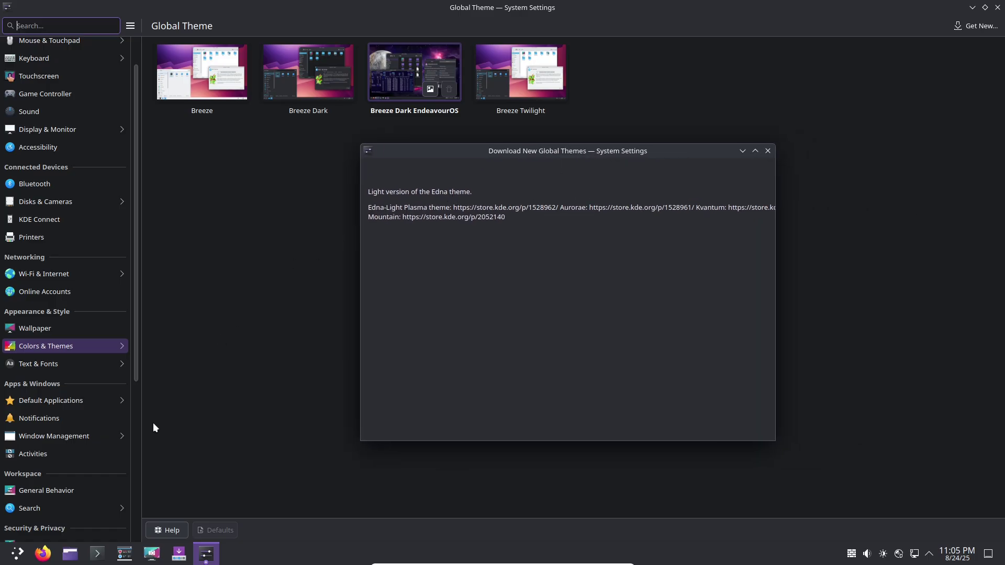
left_click(18, 554)
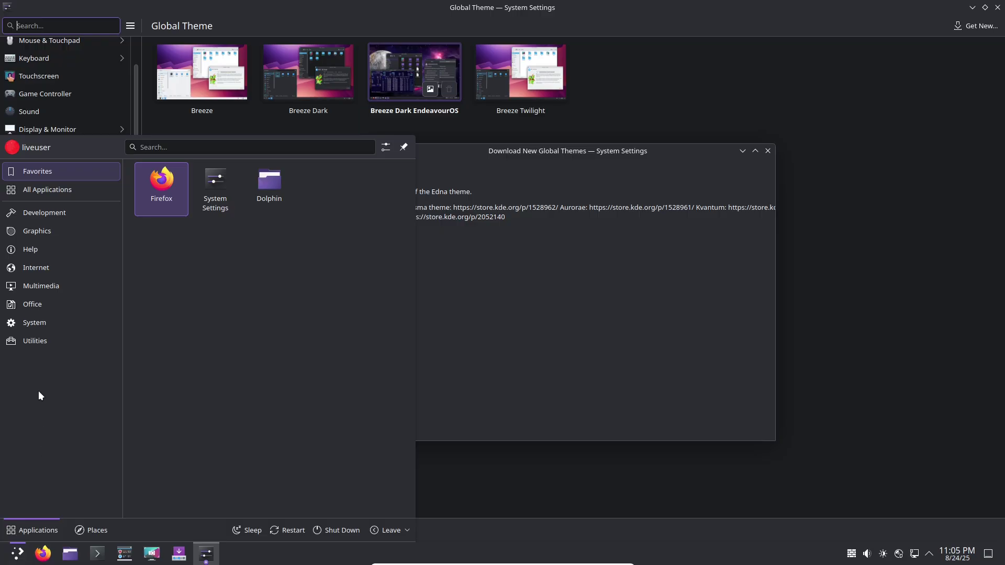
mouse_move(53, 317)
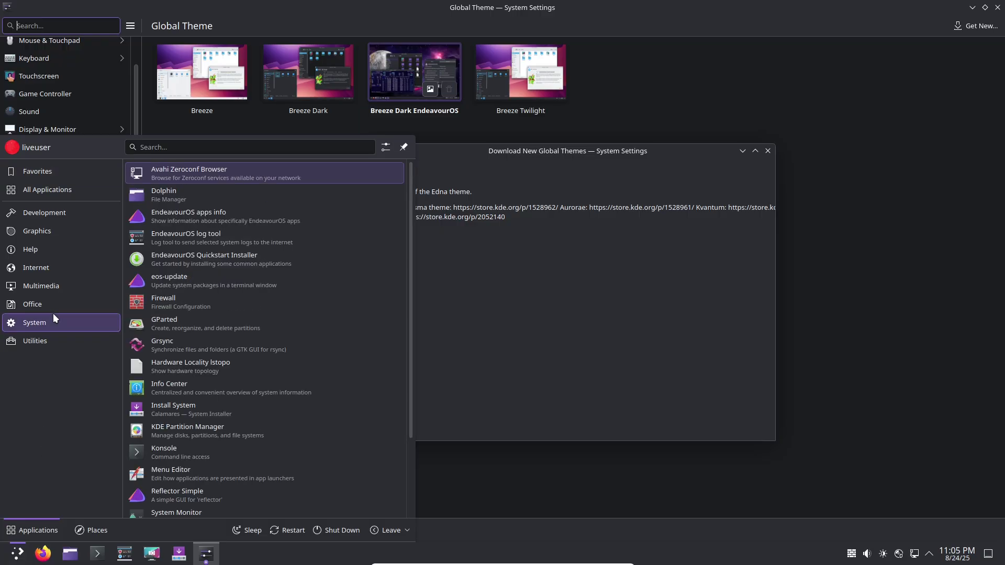
left_click_drag(410, 317, 406, 457)
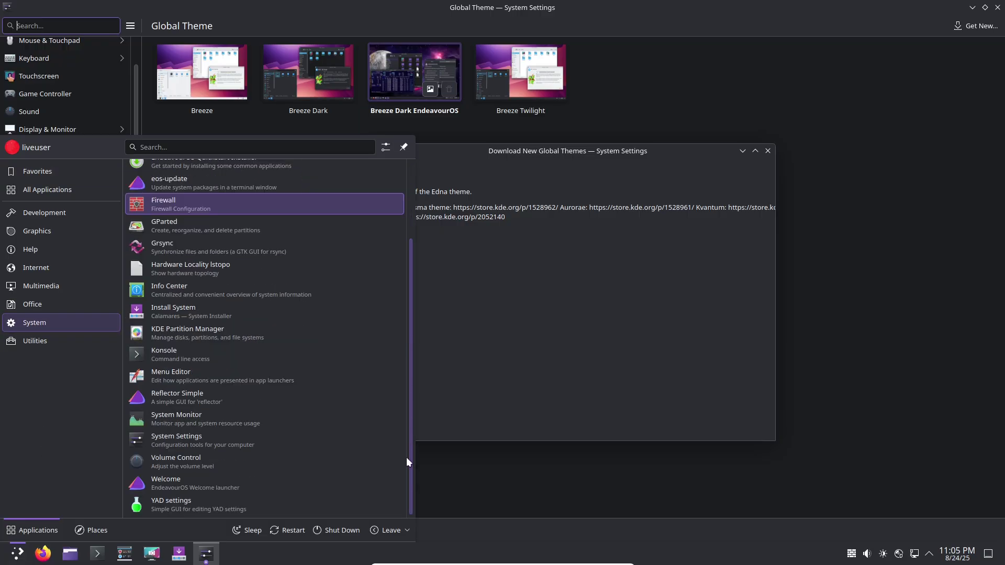
left_click(582, 287)
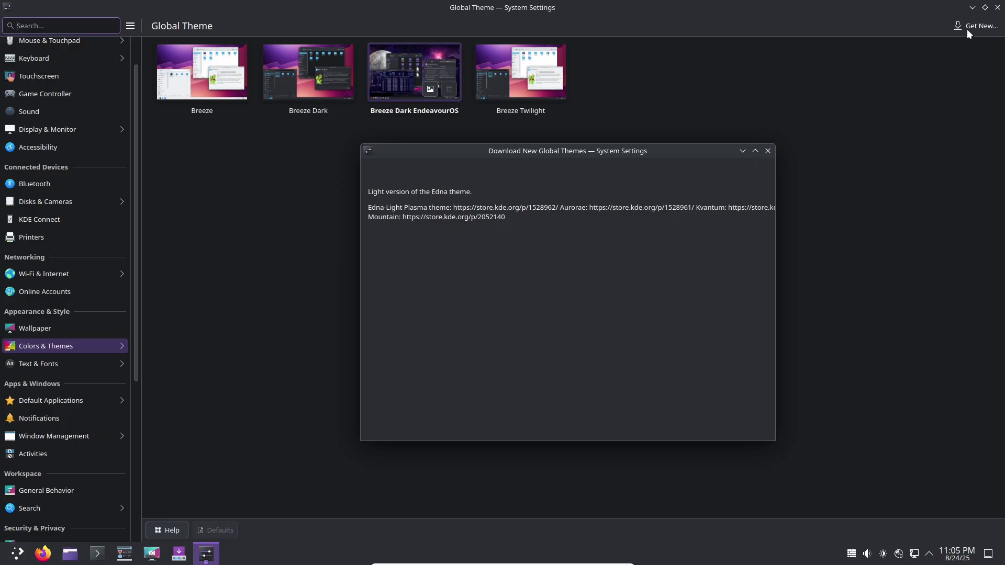
- Toggle the downloader via its taskbar entry and choose Wait Longer until it closes
left_click(205, 557)
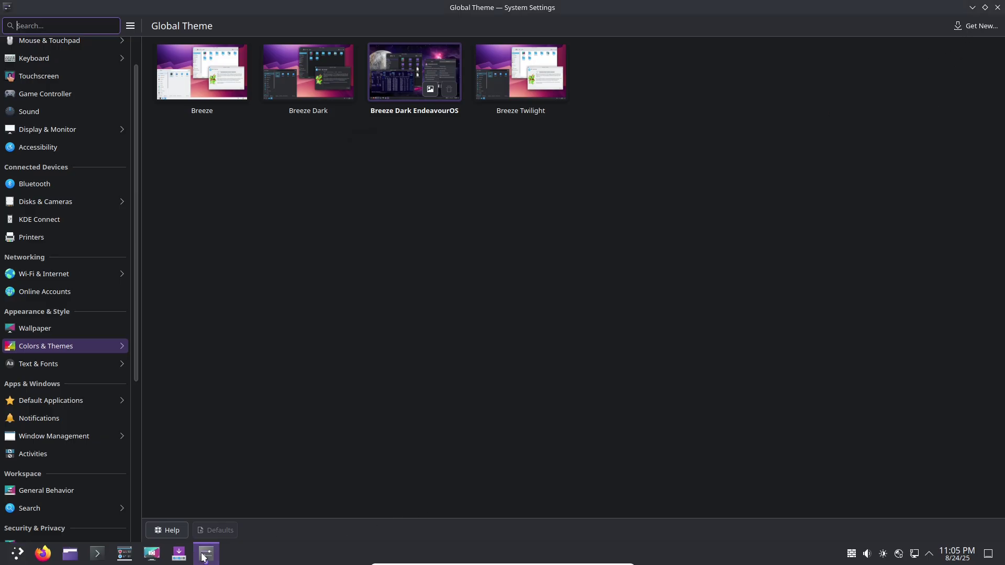
left_click(204, 557)
left_click(204, 557)
left_click(204, 557)
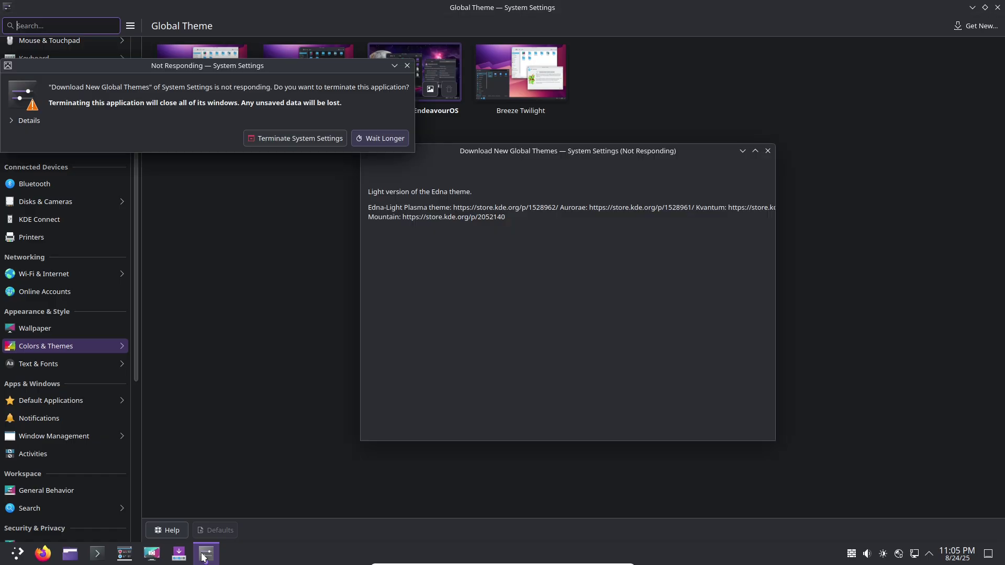
left_click(386, 137)
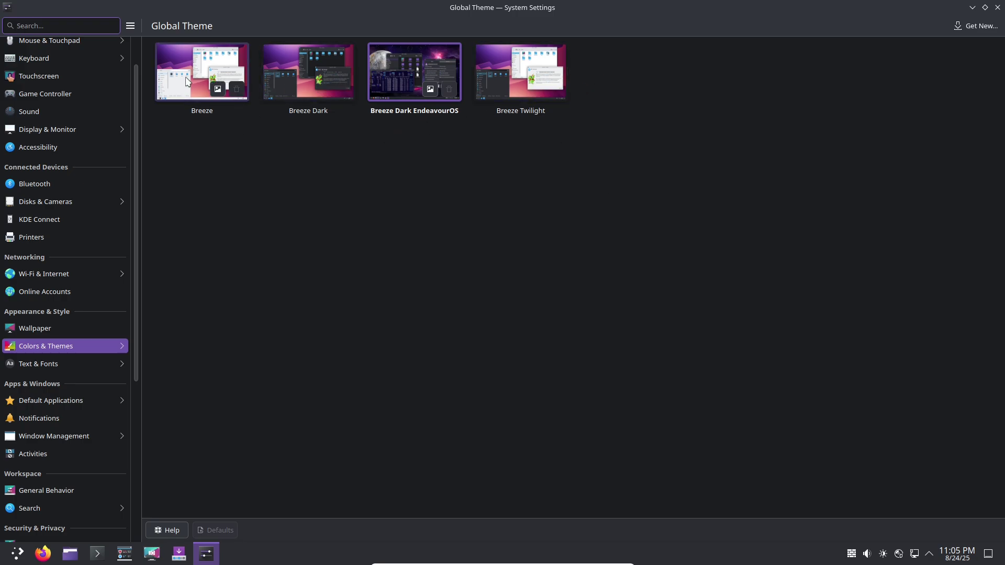
- Try using the installed Edna-Light theme from the full-screen downloader, then close it after the adopt failure
left_click(953, 30)
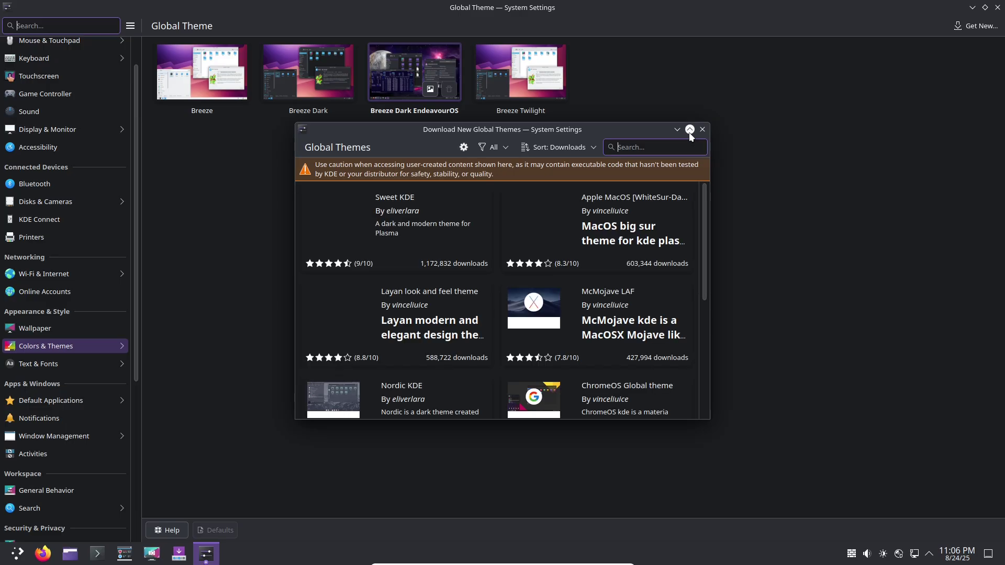
left_click(689, 131)
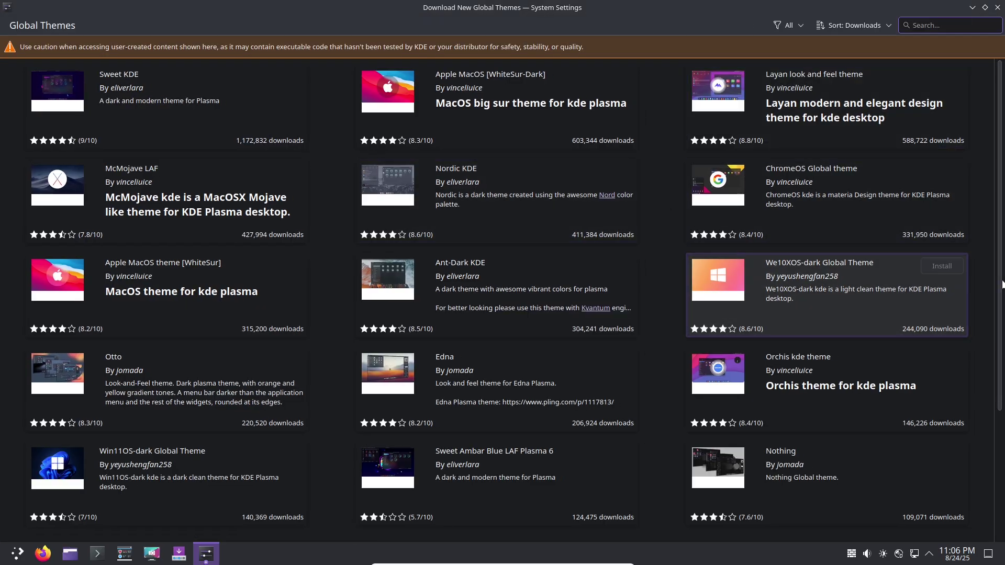
left_click_drag(1000, 281, 990, 459)
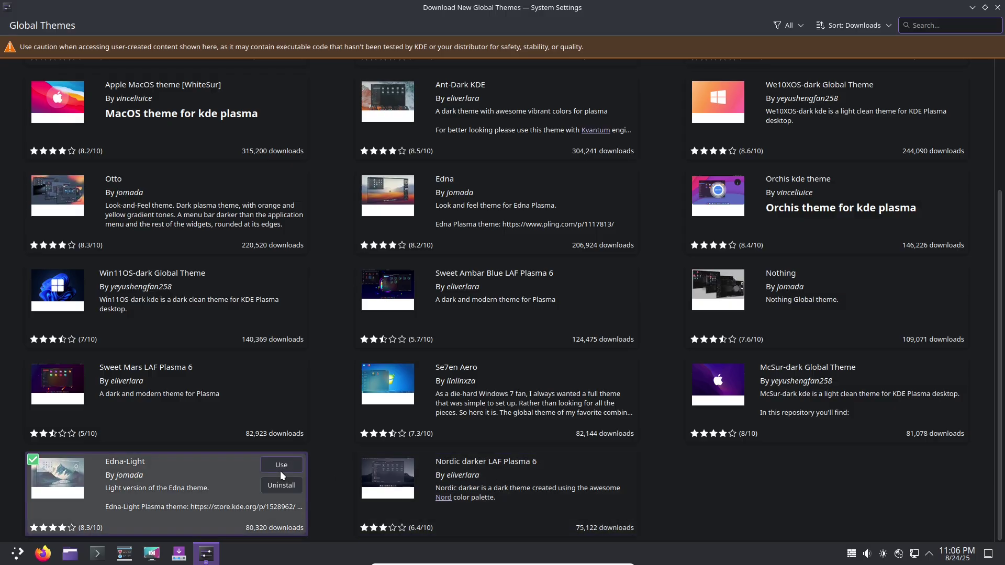
left_click(282, 469)
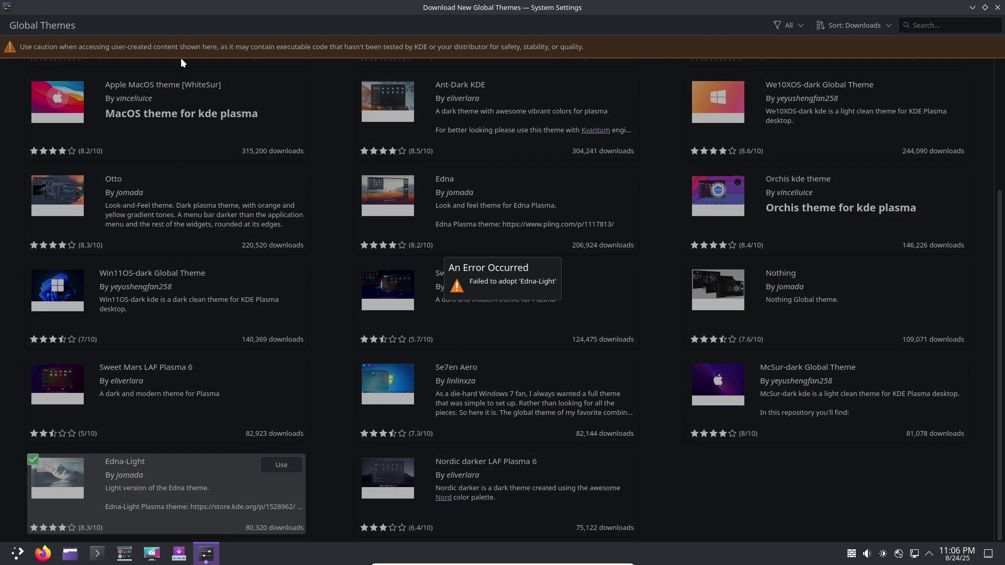
left_click(997, 7)
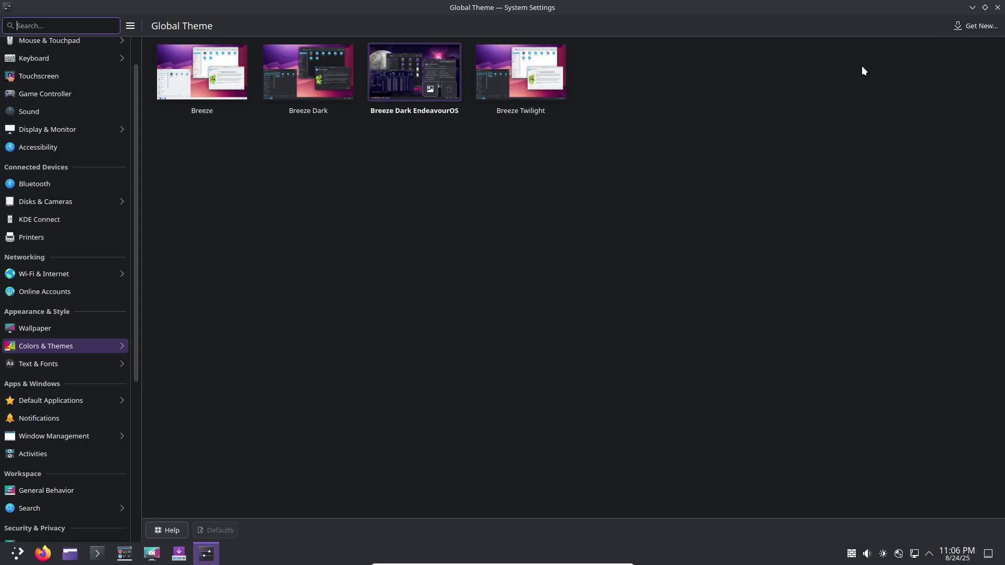
- Apply the Edna-Light global theme with its desktop and window layout included
left_click(49, 329)
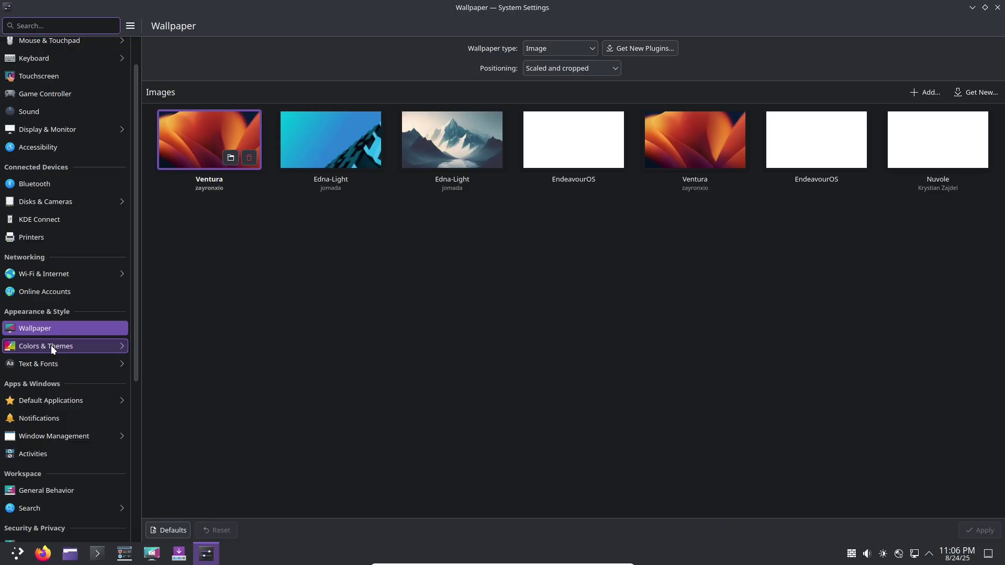
left_click(51, 344)
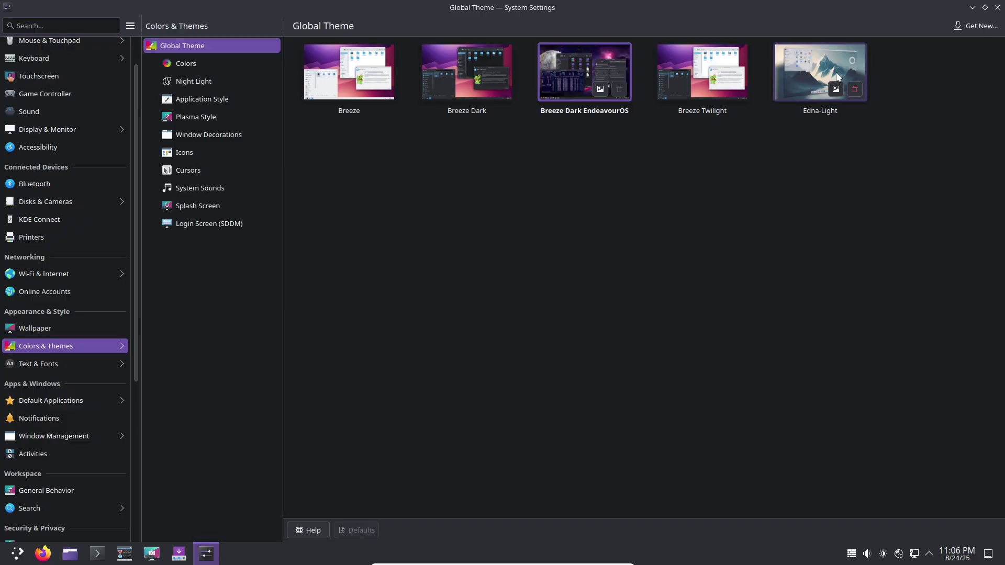
left_click(817, 70)
left_click(589, 293)
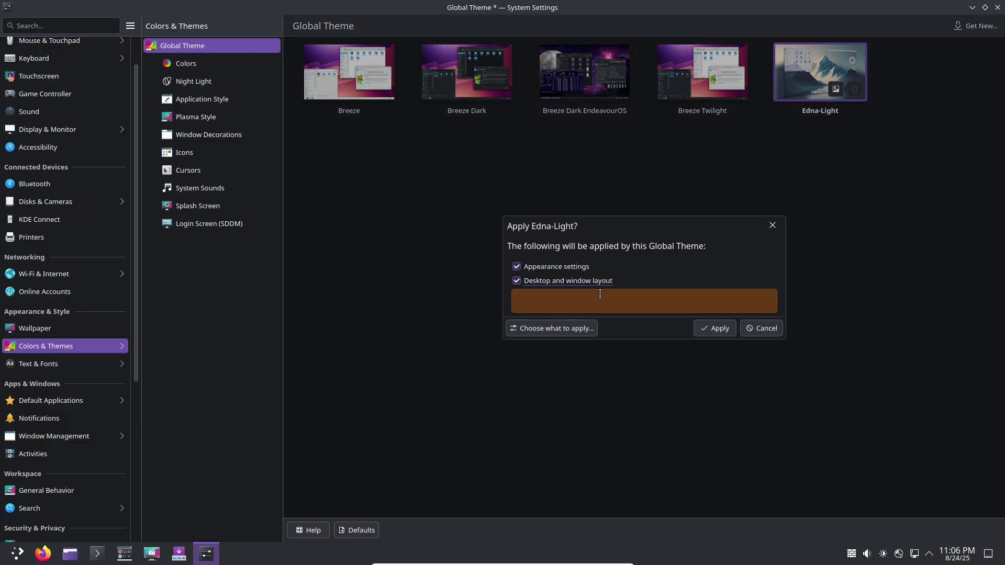
left_click(705, 328)
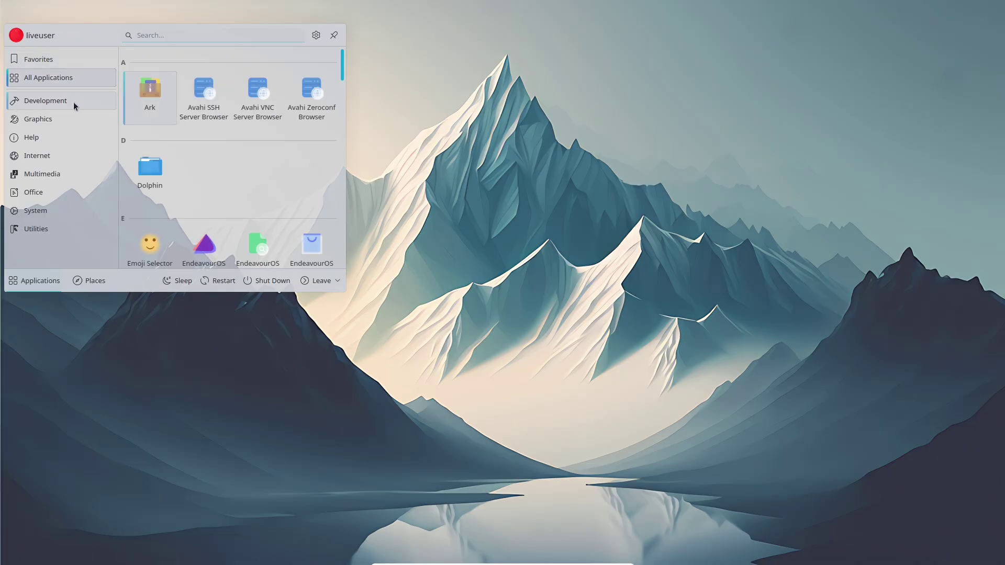
mouse_move(74, 121)
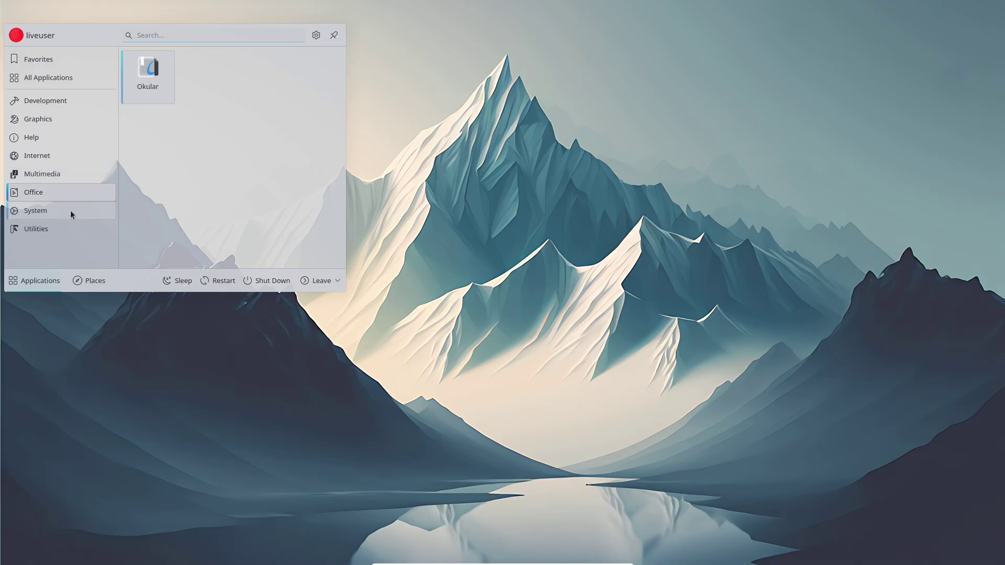
mouse_move(70, 209)
scroll(341, 179, "down", 3)
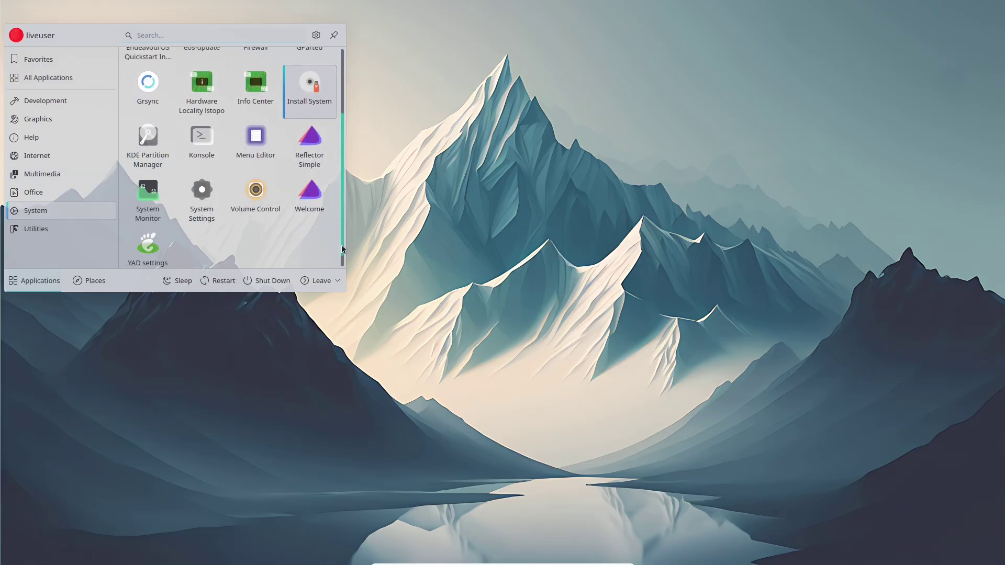